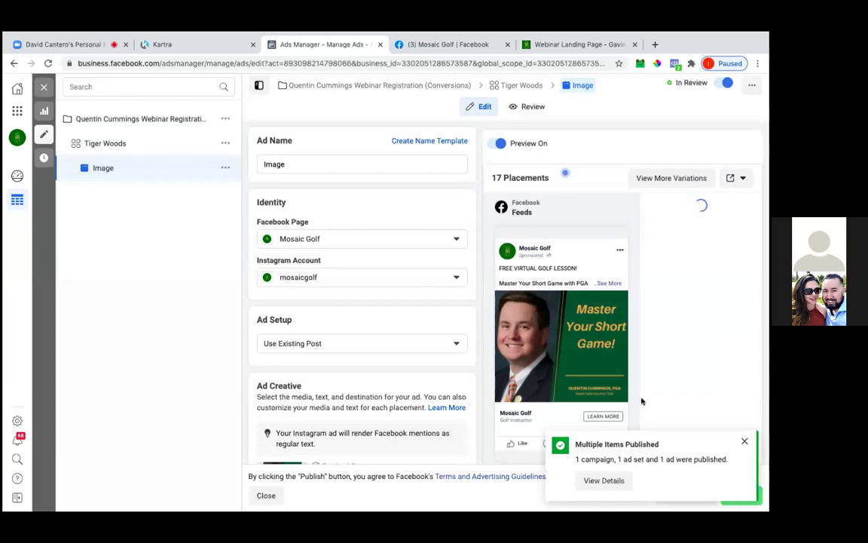
- Close the ad editor and clear the campaign and ad set selections so all ad sets are listed
left_click(47, 88)
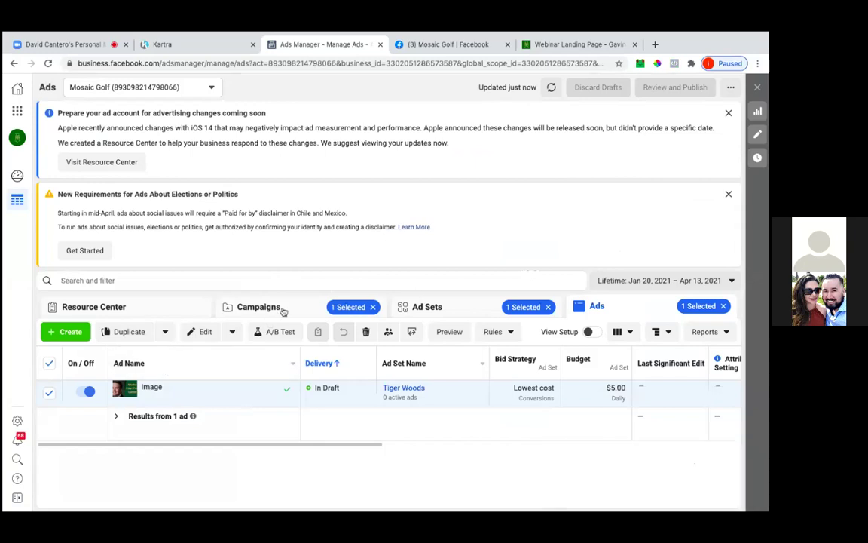
left_click(372, 308)
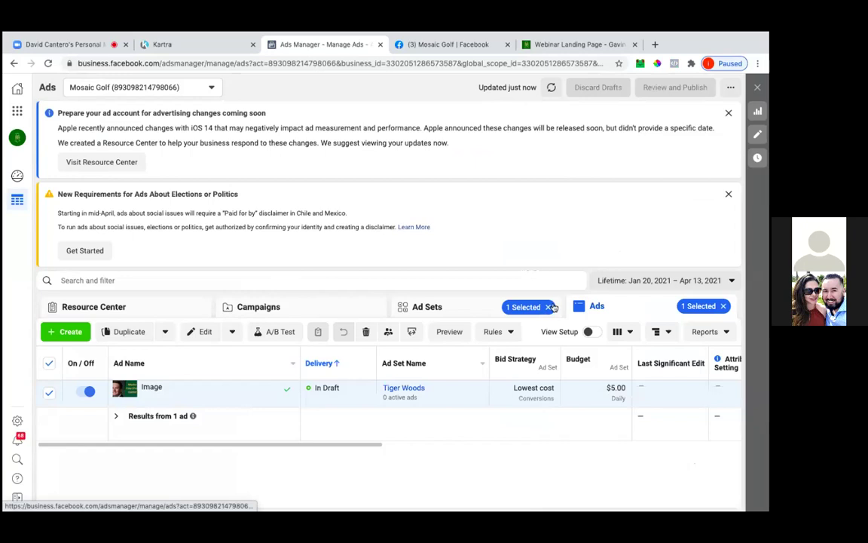
left_click(561, 308)
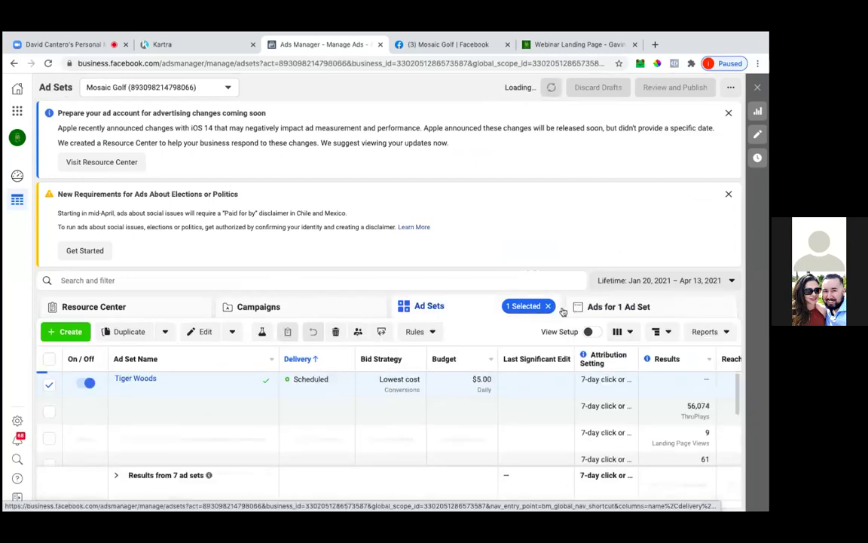
left_click(549, 307)
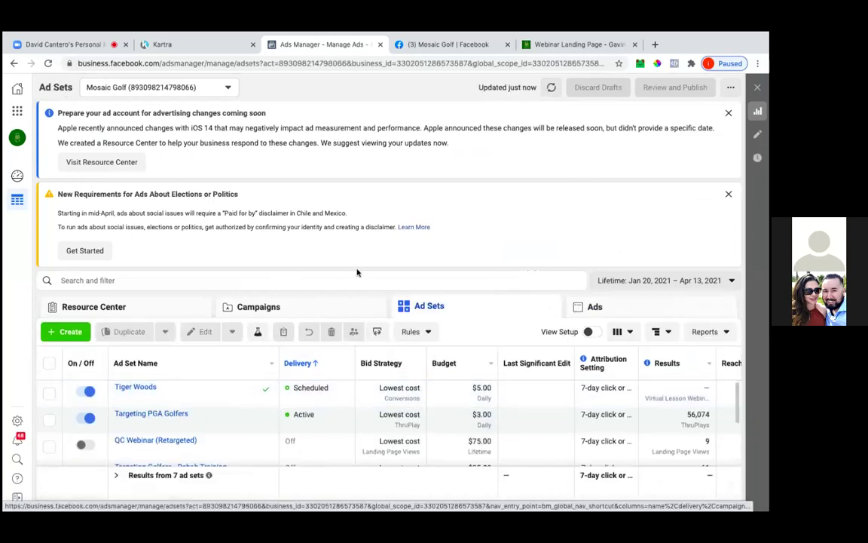
- Dismiss the iOS 14 advertising changes notice and the elections or politics requirements notice
left_click(728, 113)
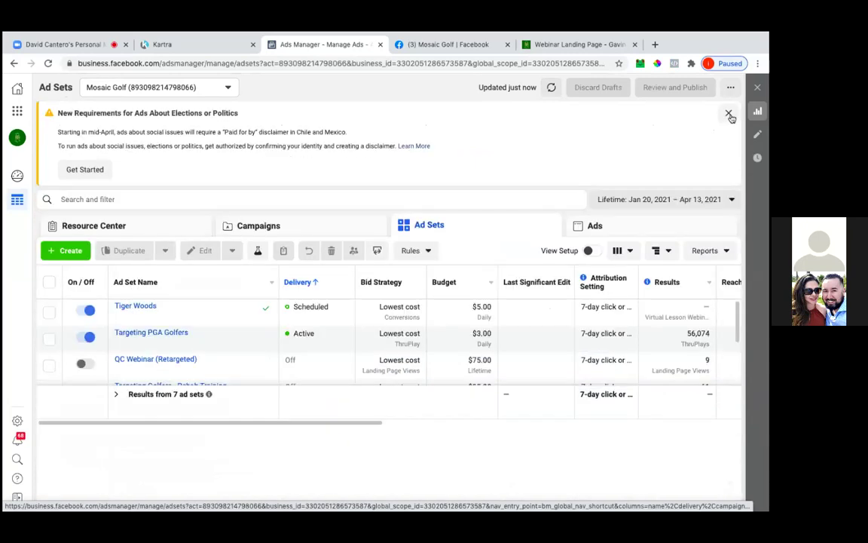
left_click(729, 113)
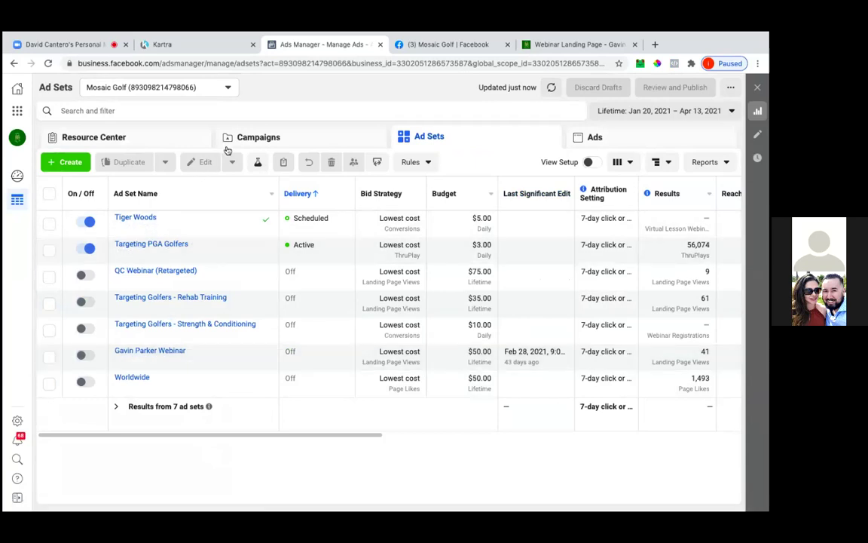
- Select the scheduled webinar registration (Conversions) campaign and start creating a new ad set within it
left_click(238, 141)
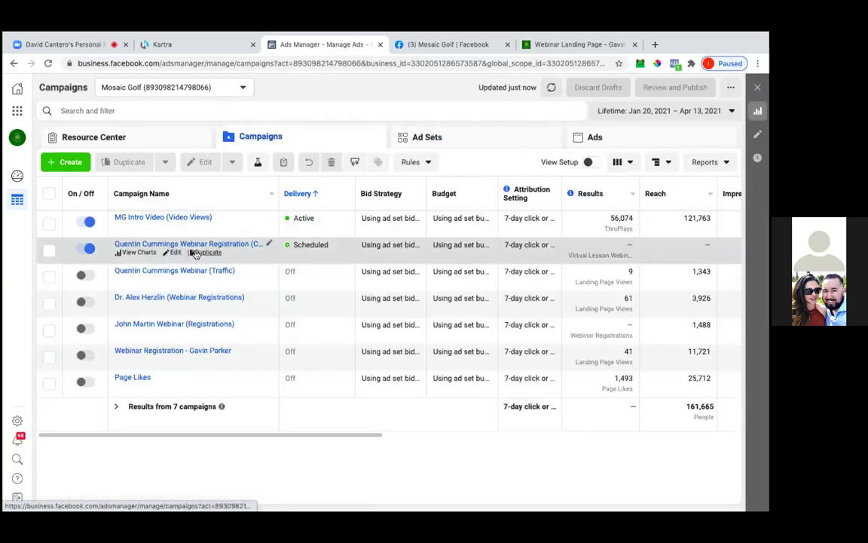
left_click(49, 251)
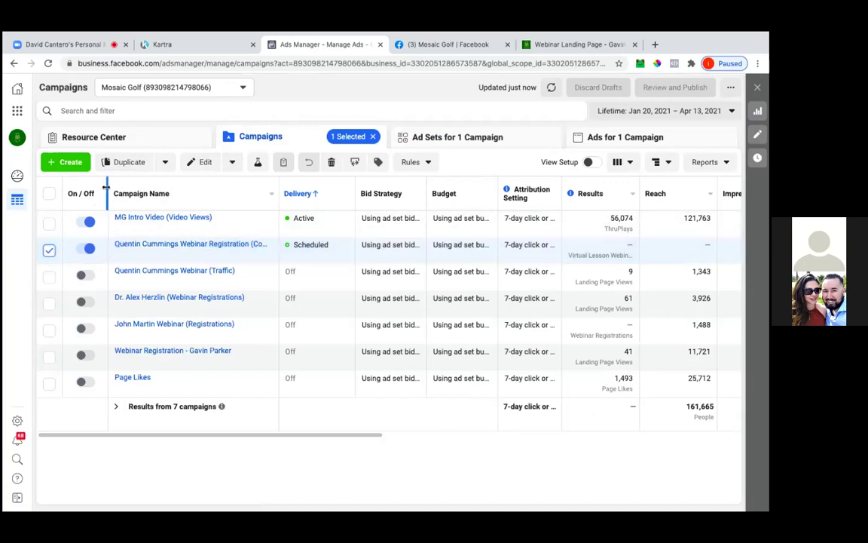
left_click(443, 138)
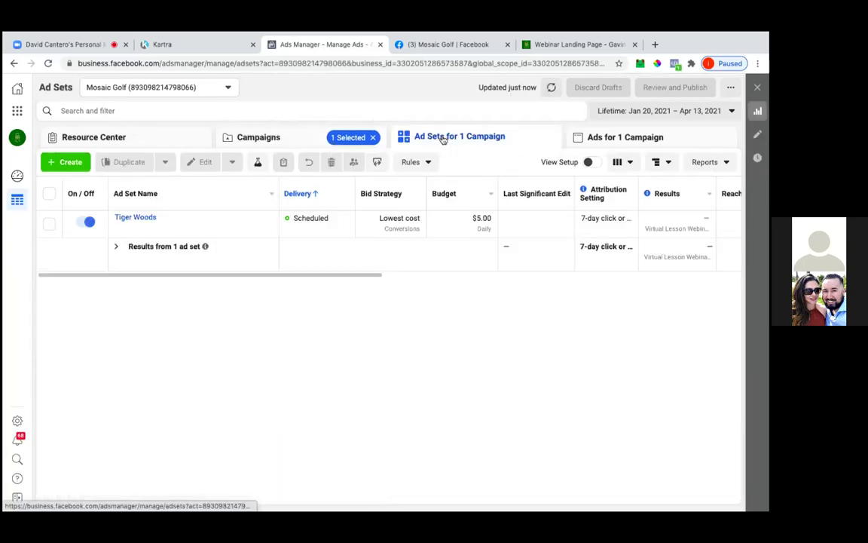
left_click(49, 226)
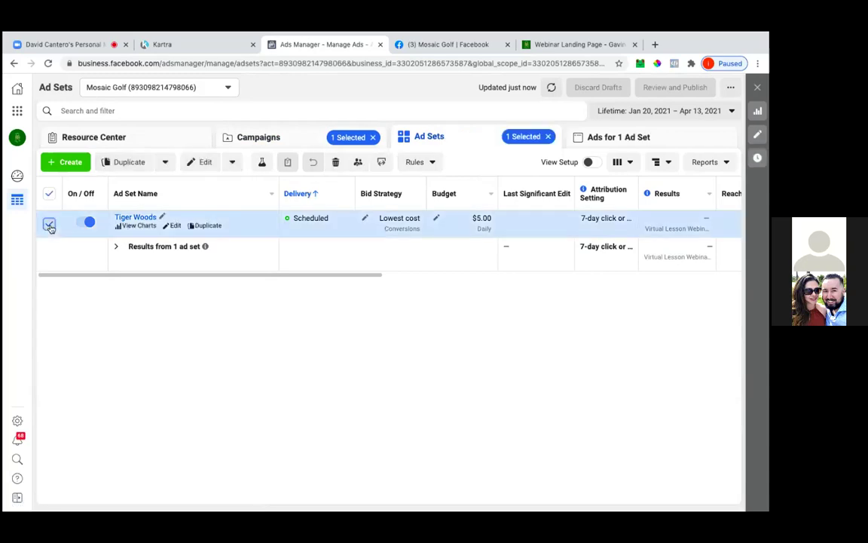
left_click(49, 225)
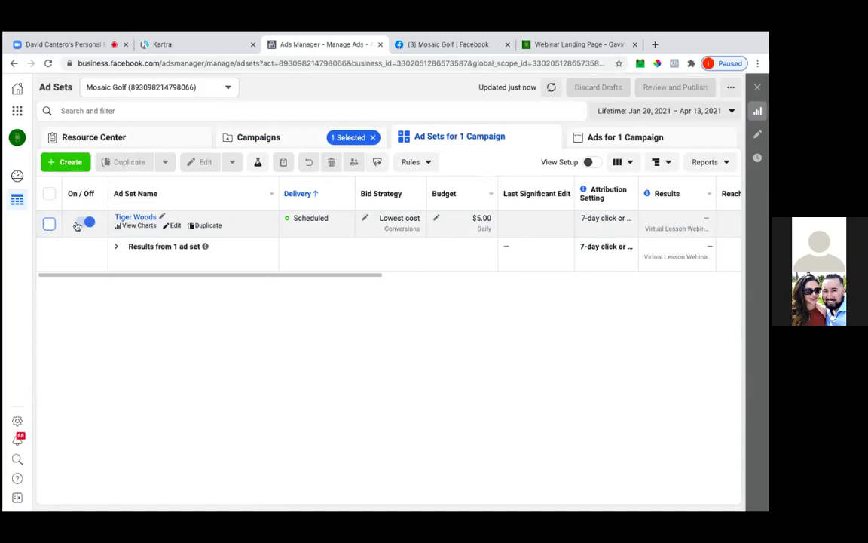
left_click(70, 162)
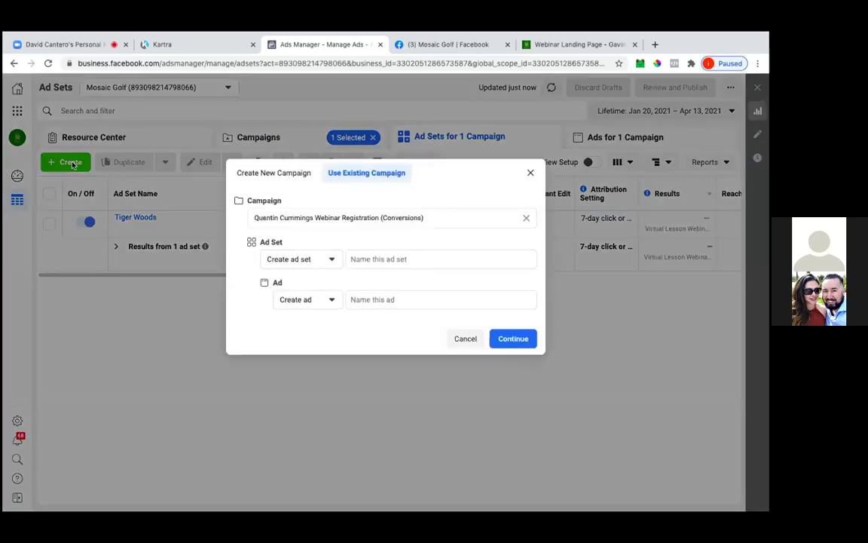
left_click(359, 258)
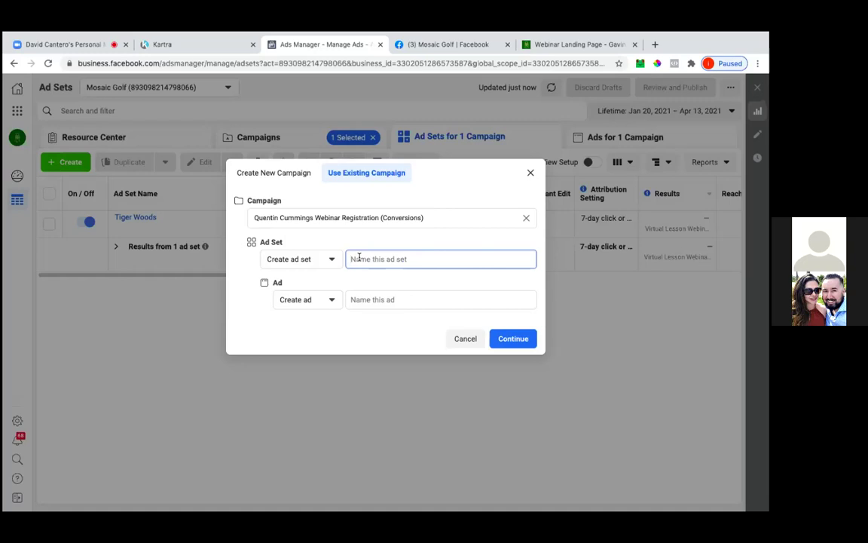
- Search Google for Hideki Matsuyama in a new browser tab and copy the name
left_click(655, 45)
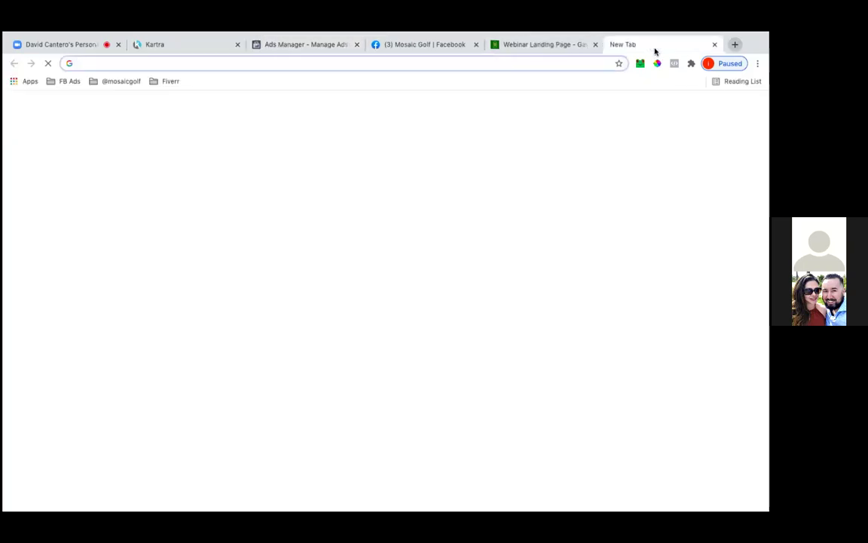
type("hide")
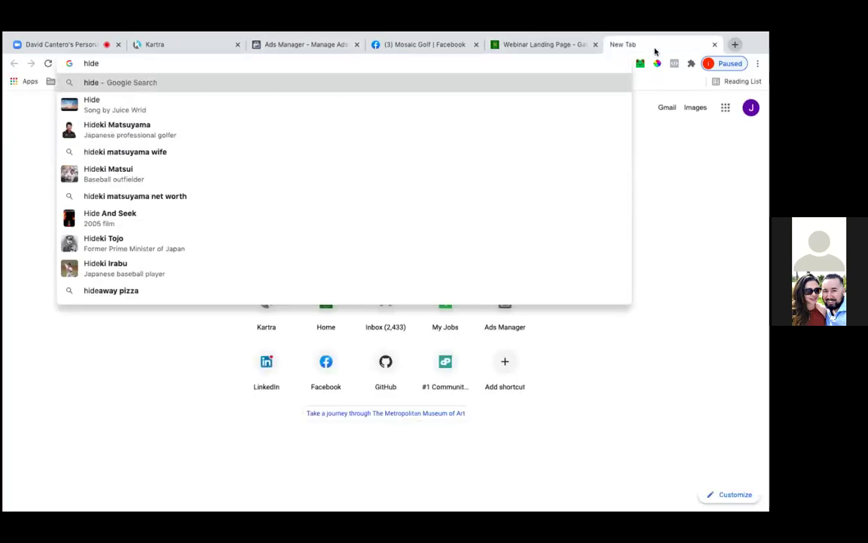
left_click(372, 138)
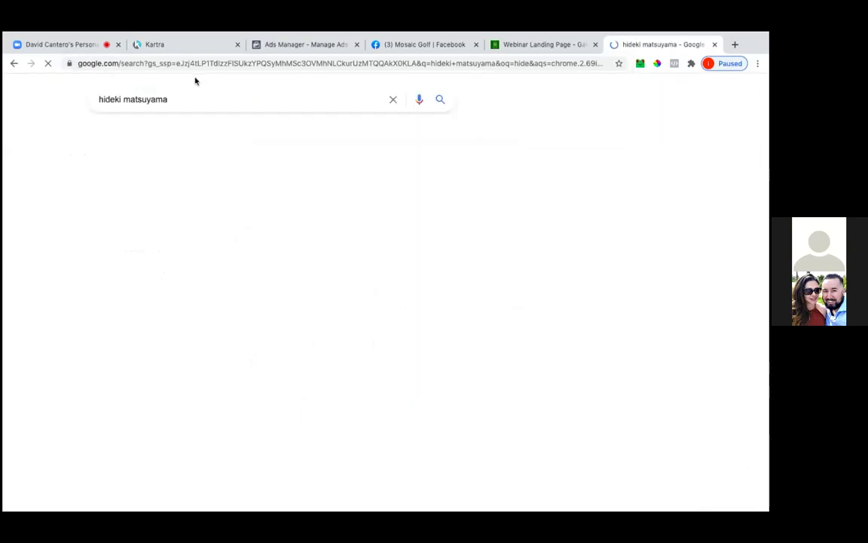
triple_click(158, 100)
key("ctrl+c")
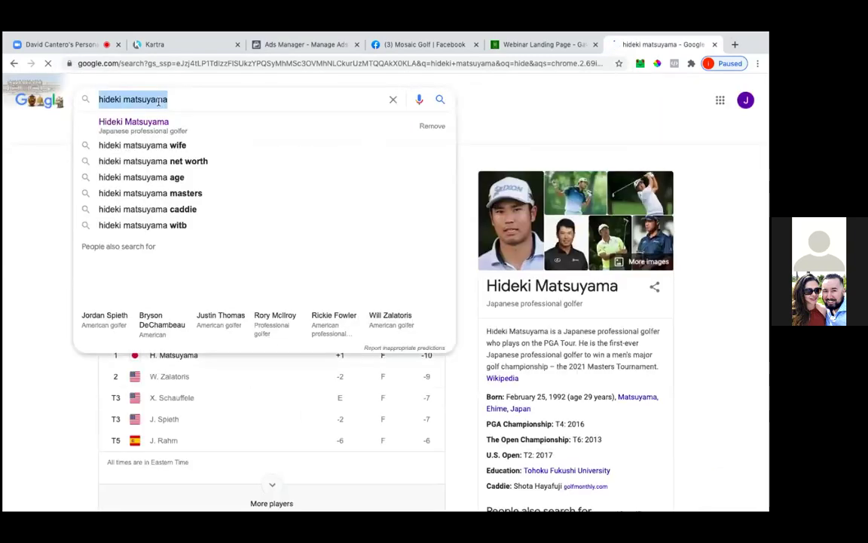
key("BackSpace")
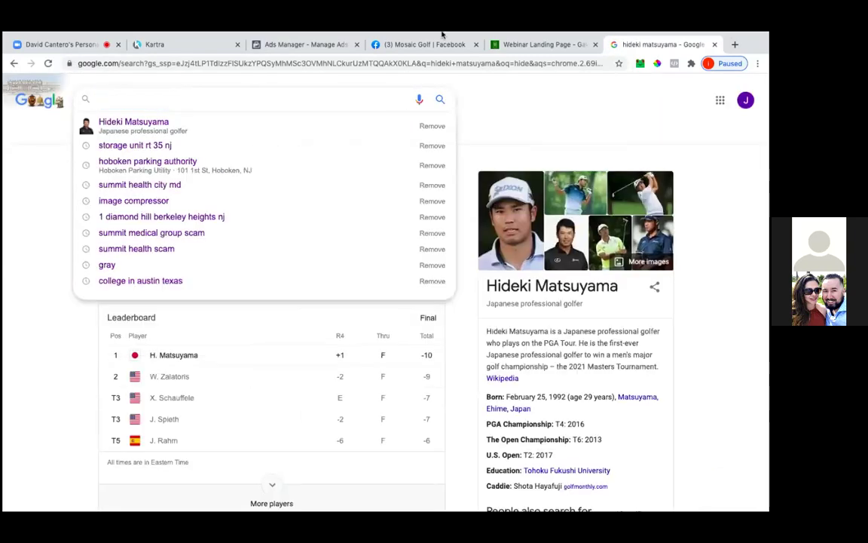
- Back in Ads Manager, create the ad set named "hideki matsuyama" with a new ad named "Image" in the existing campaign
left_click(275, 47)
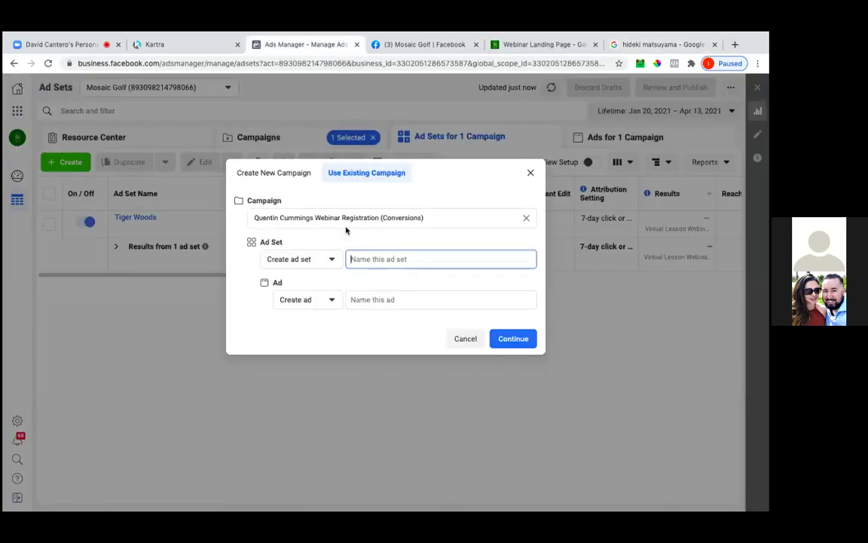
key("ctrl+v")
left_click(375, 299)
type("Ima")
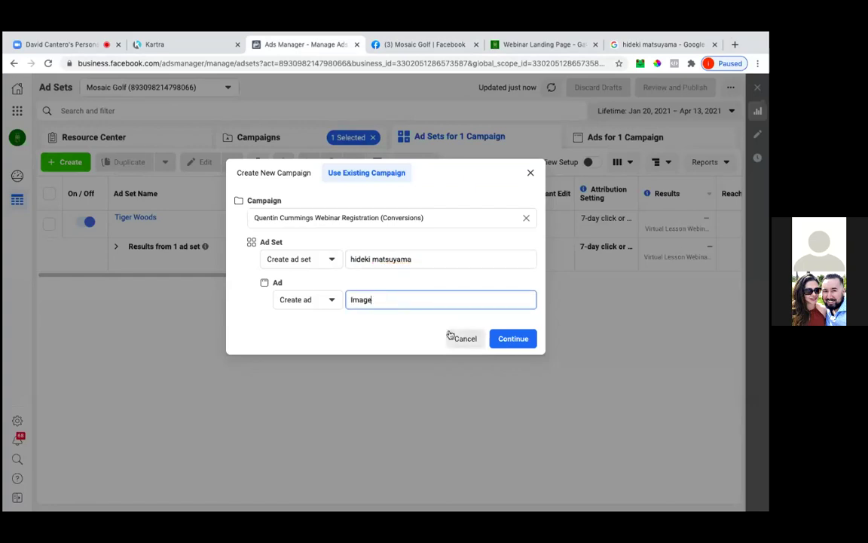
left_click(498, 340)
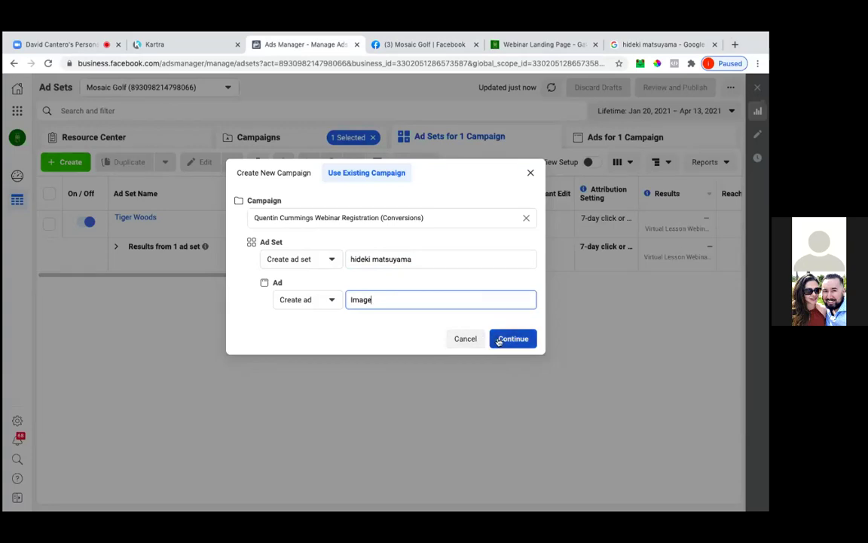
left_click(498, 341)
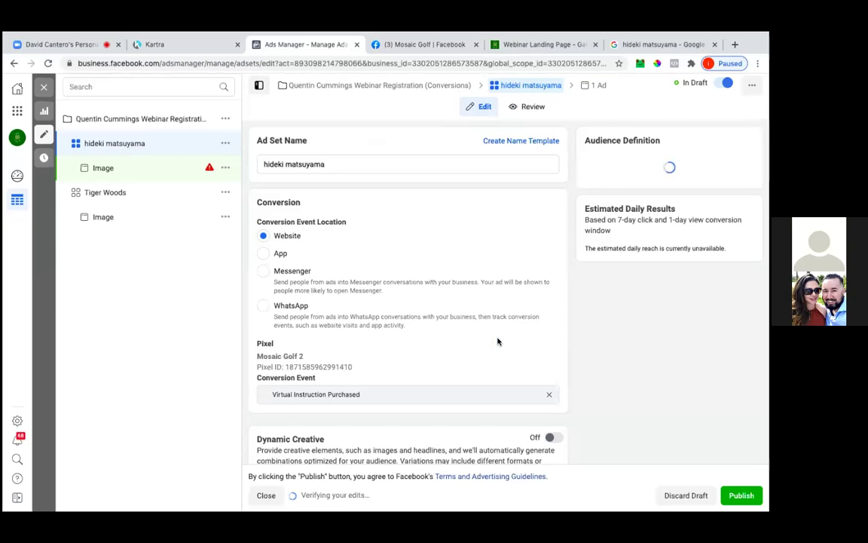
- Set the new ad set's conversion event to Virtual Lesson Webinar Registration
scroll(498, 342, "down", 1)
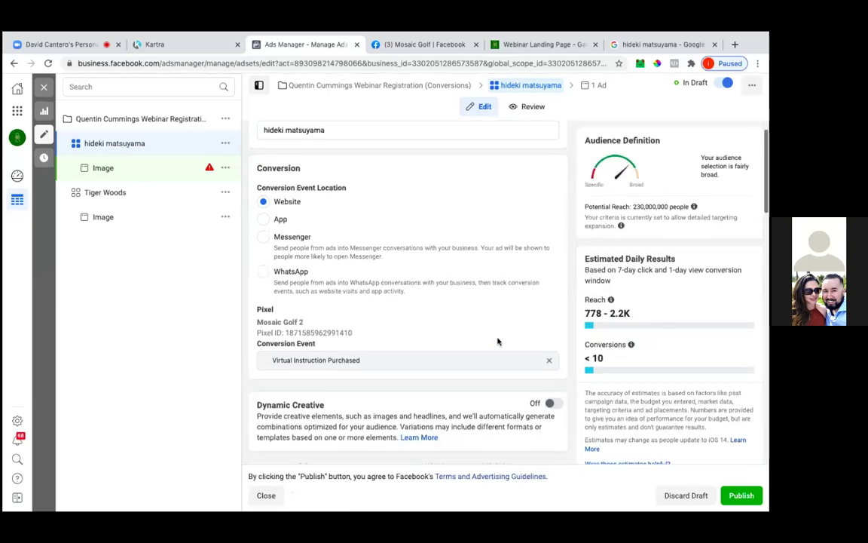
scroll(498, 342, "down", 1)
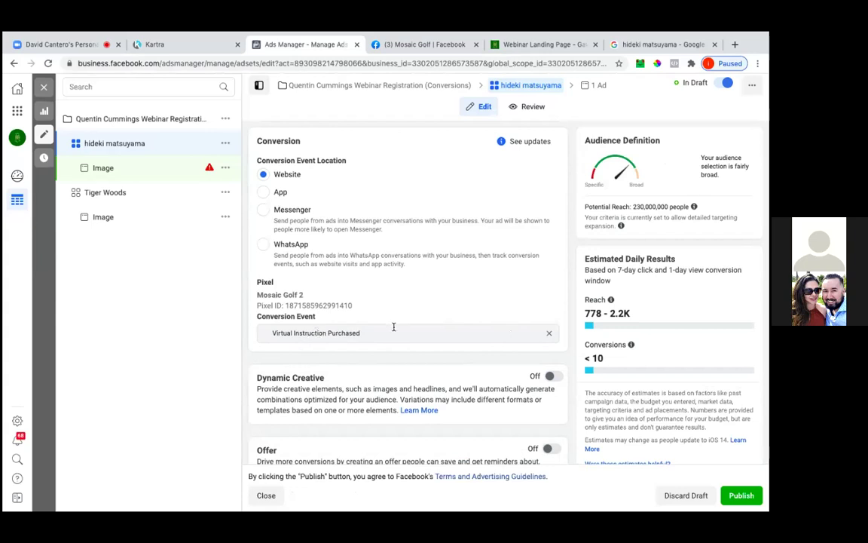
left_click(550, 336)
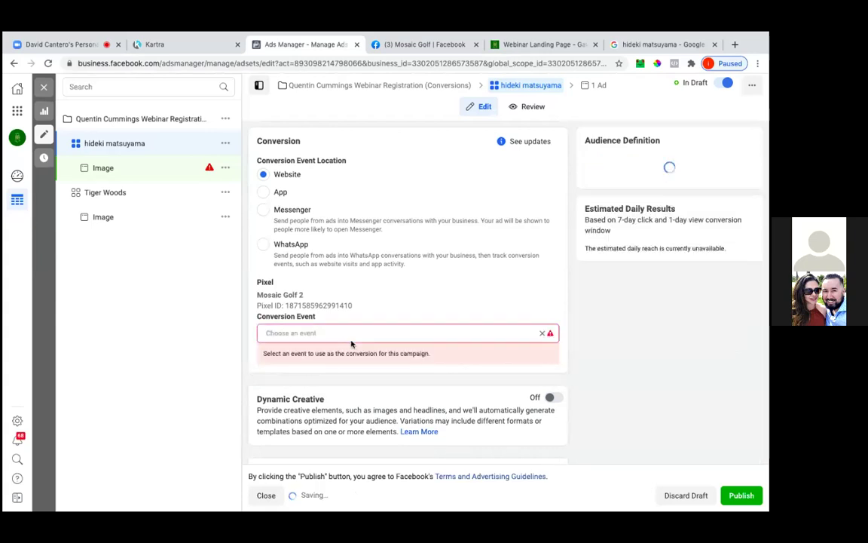
left_click(304, 332)
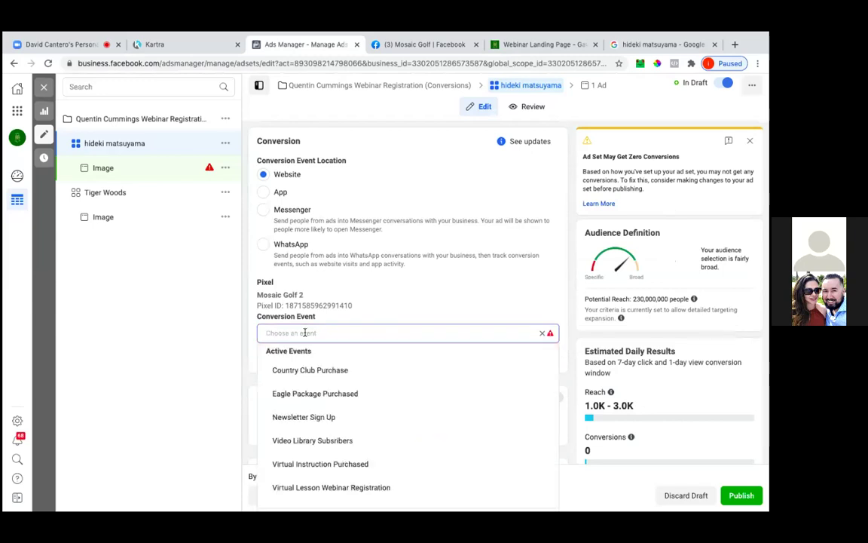
left_click(324, 488)
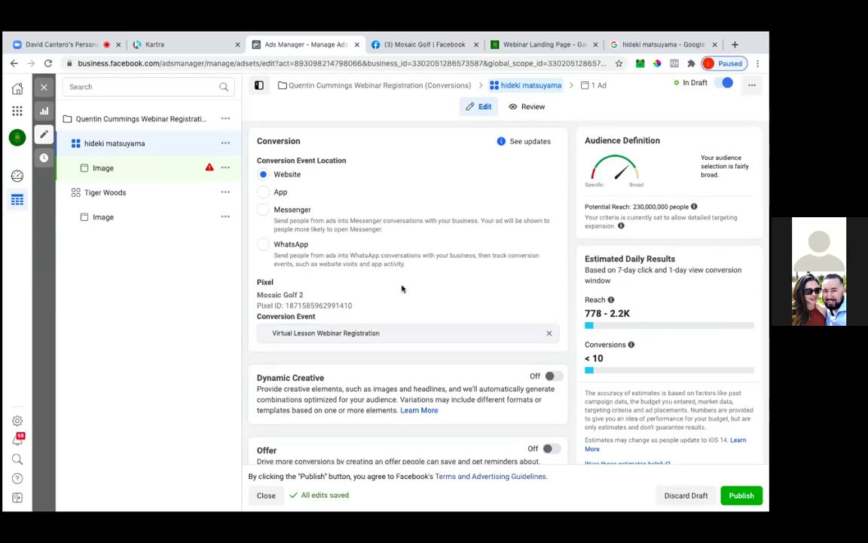
- Set the ad set's daily budget to $5.00
scroll(401, 288, "down", 5)
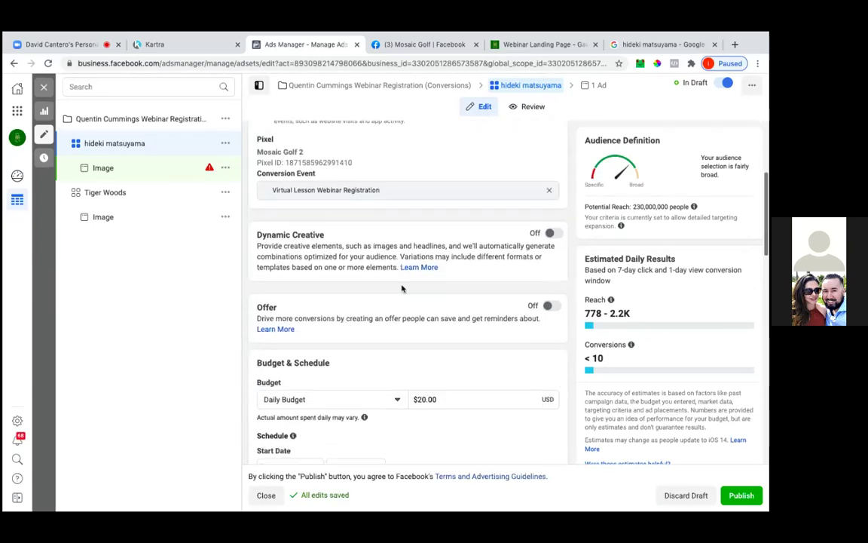
scroll(402, 288, "down", 1)
left_click(417, 314)
key("Delete")
key("Delete")
type("5")
left_click(435, 346)
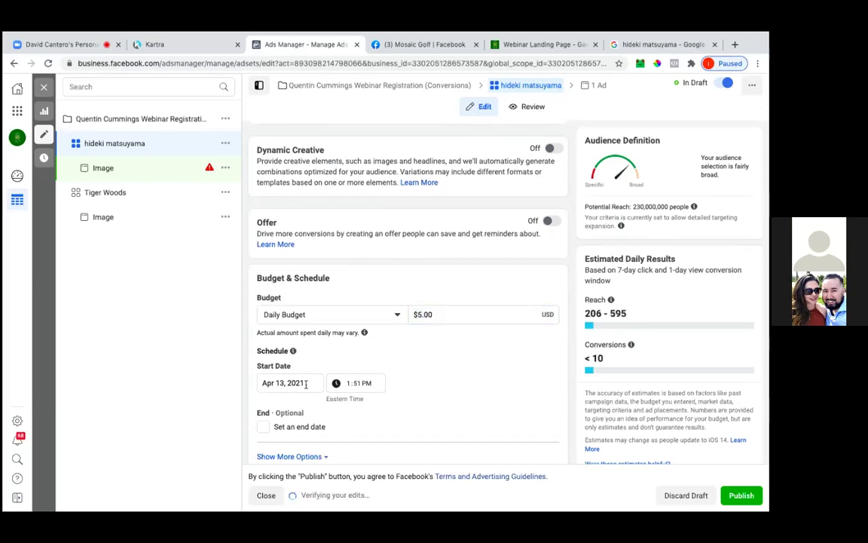
- Schedule the ad set to start on Apr 14, 2021 at 6:00 AM
left_click(281, 383)
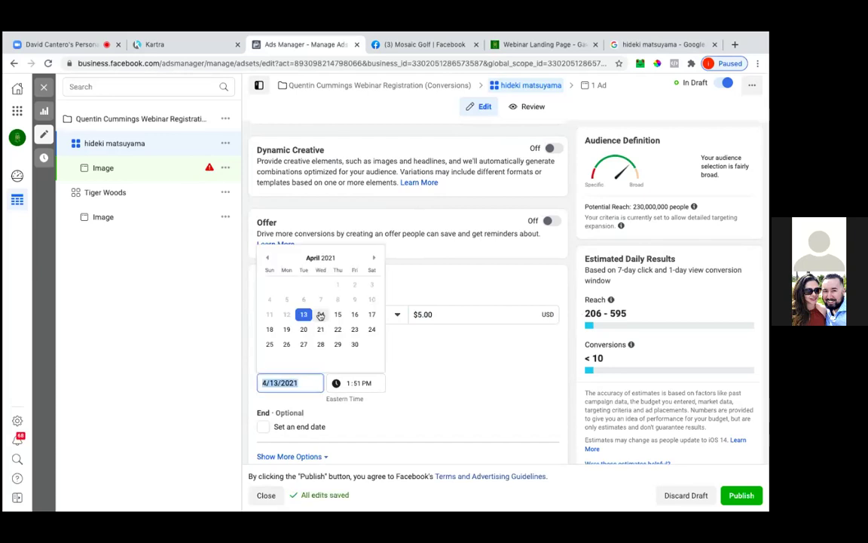
left_click(320, 312)
left_click(357, 384)
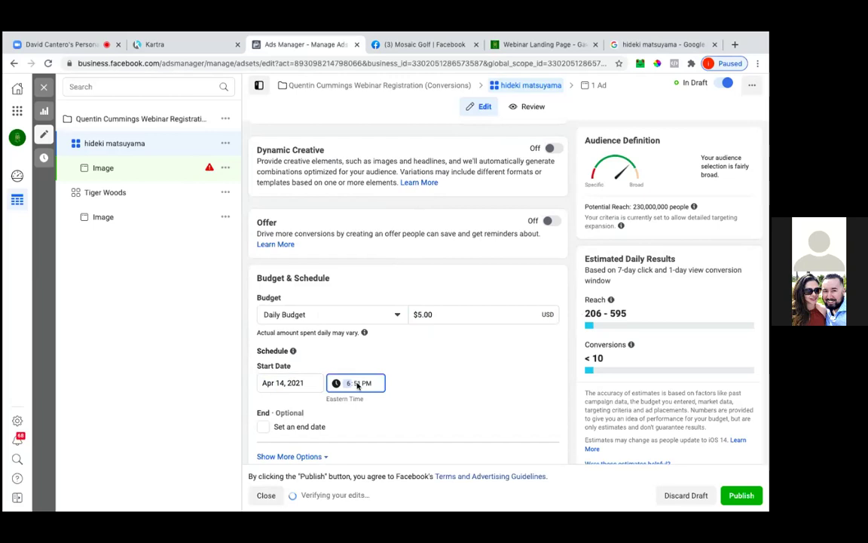
type("00")
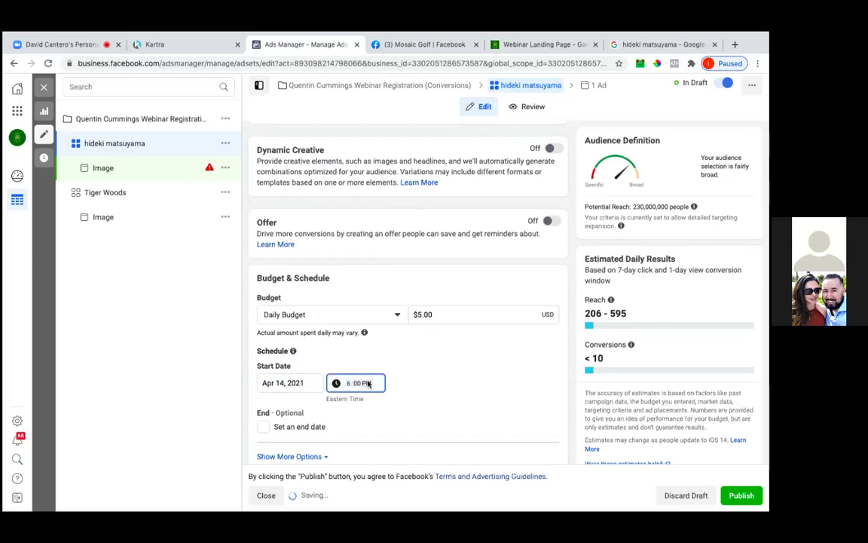
type("a")
left_click(422, 380)
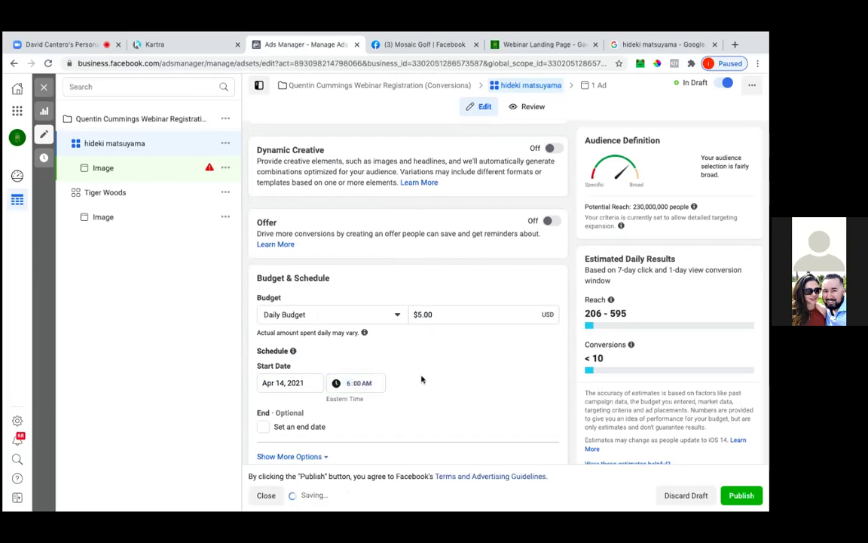
- Add Canada and Australia to the ad set's audience locations, alongside the United States
scroll(421, 380, "down", 5)
scroll(421, 379, "down", 3)
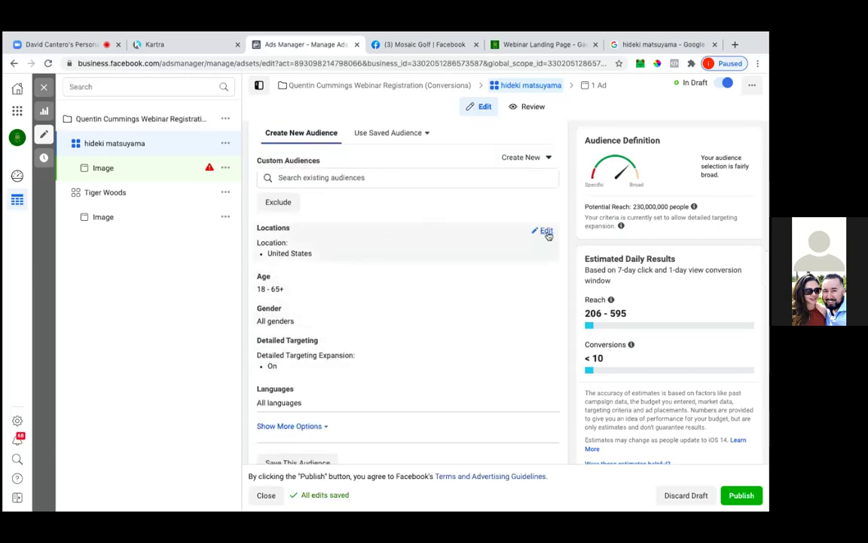
left_click(546, 232)
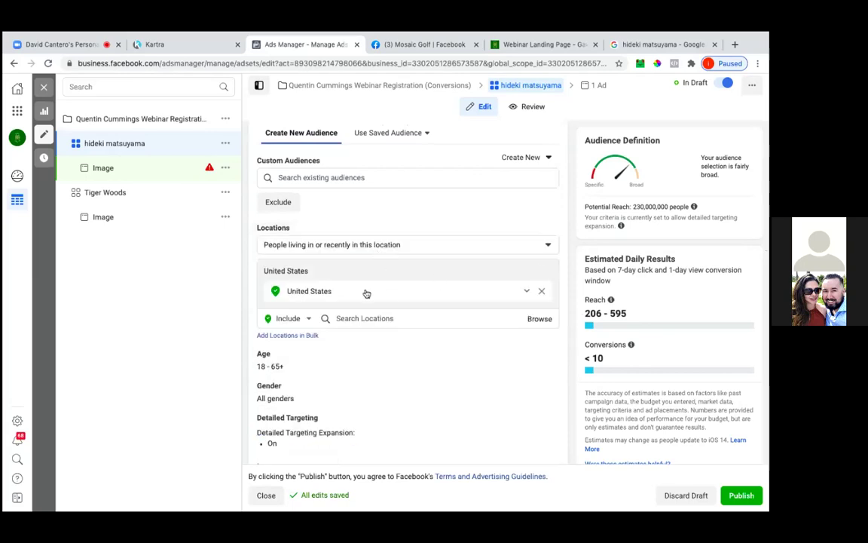
left_click(363, 317)
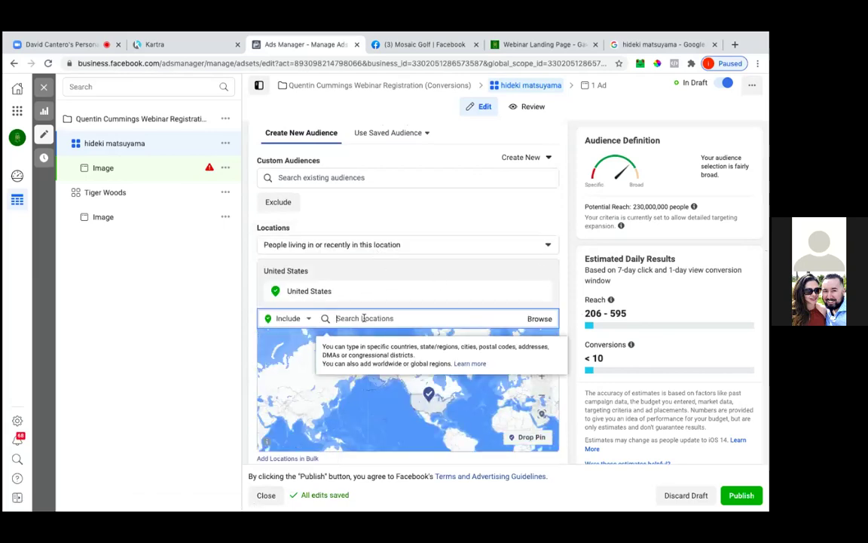
type("canad")
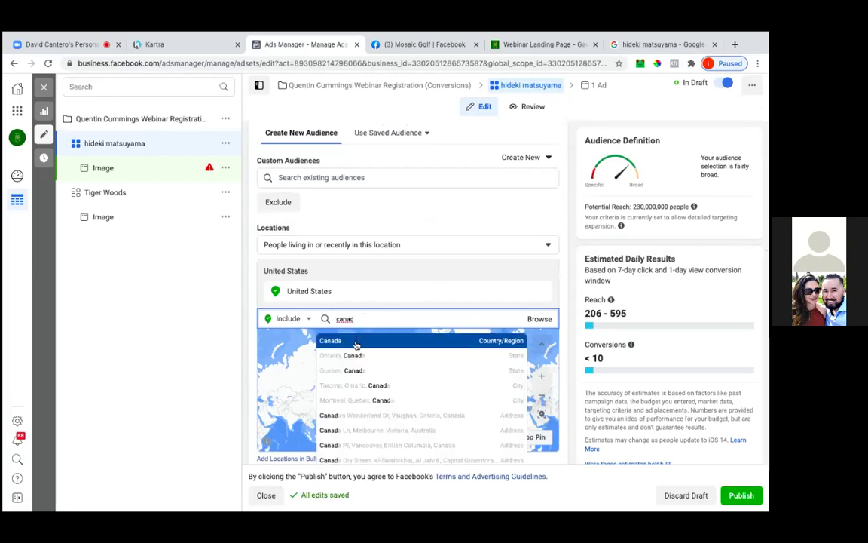
left_click(356, 345)
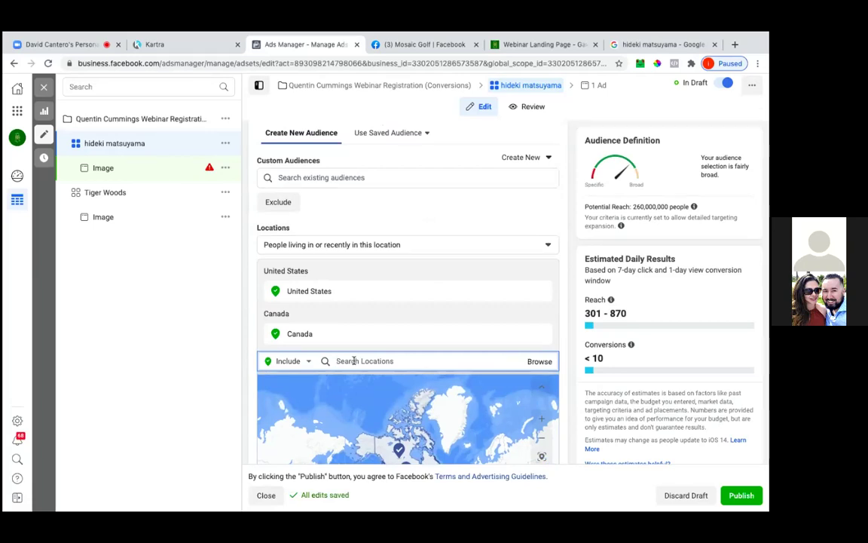
type("austr")
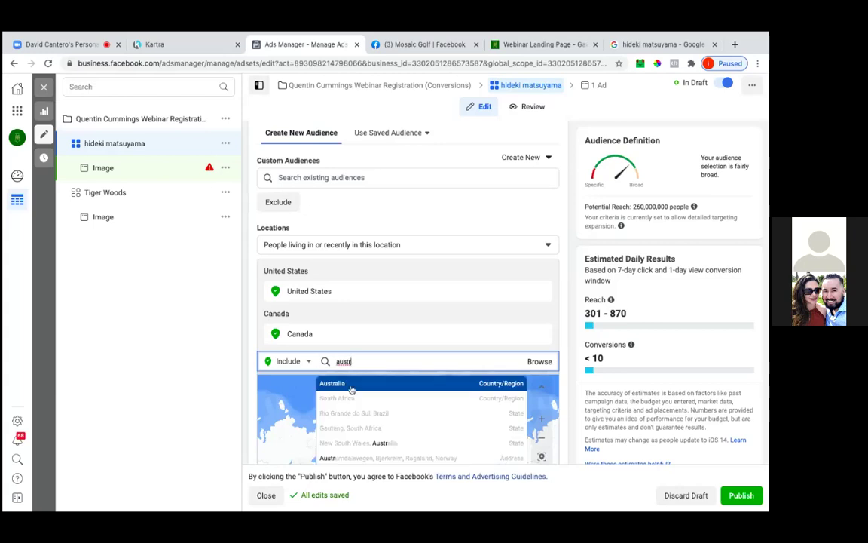
left_click(351, 388)
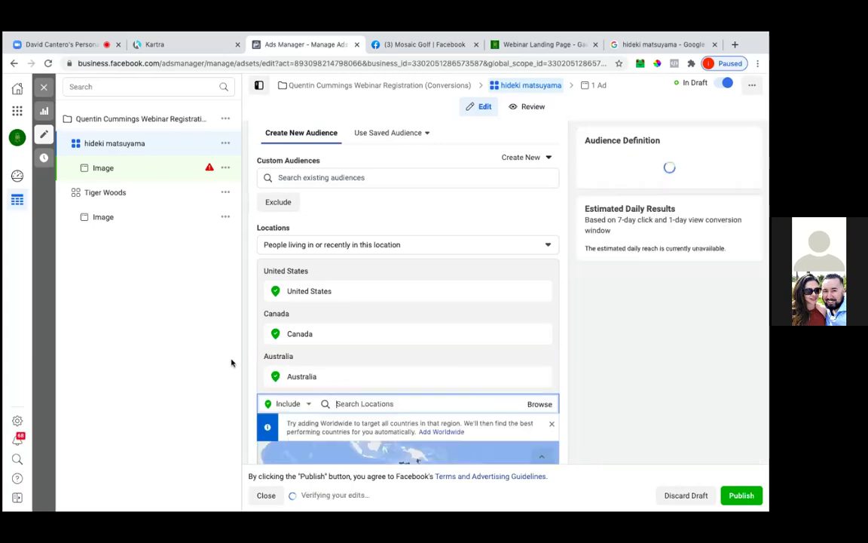
- Set the audience age range to 23 through 60
scroll(374, 327, "down", 3)
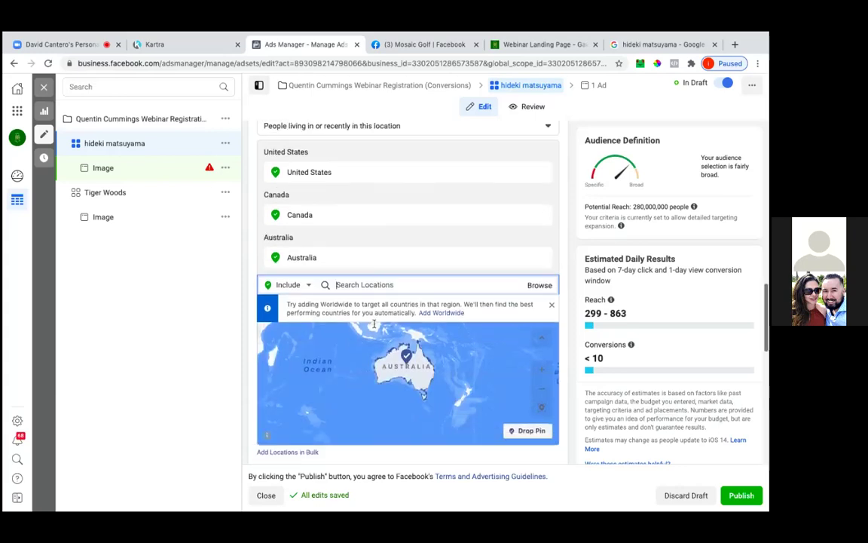
scroll(373, 324, "down", 3)
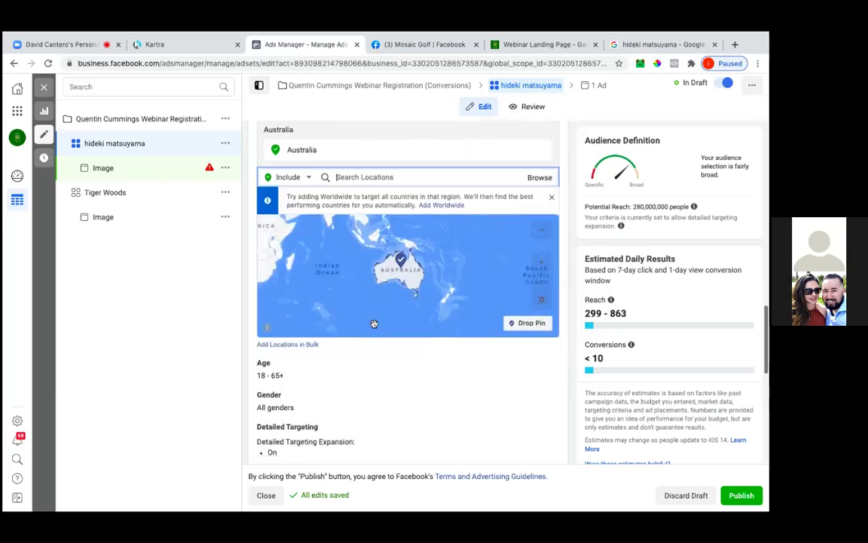
left_click(548, 362)
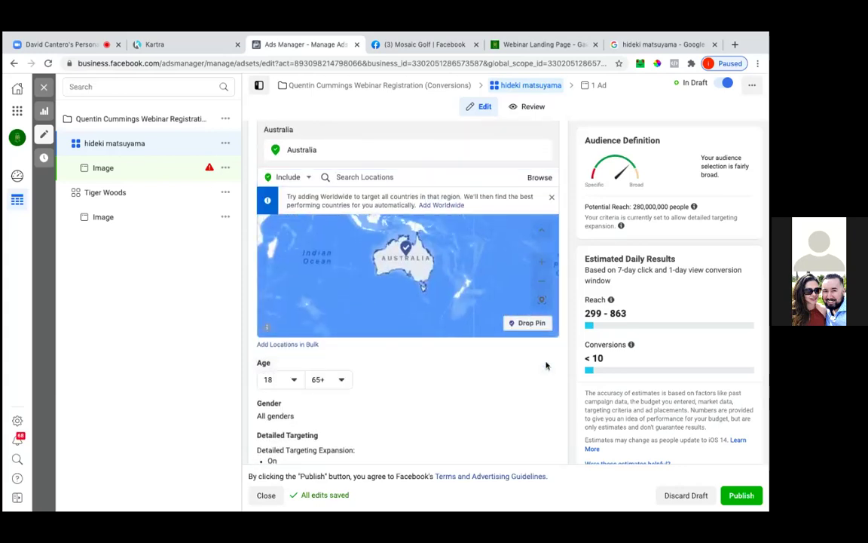
left_click(285, 380)
scroll(287, 357, "down", 2)
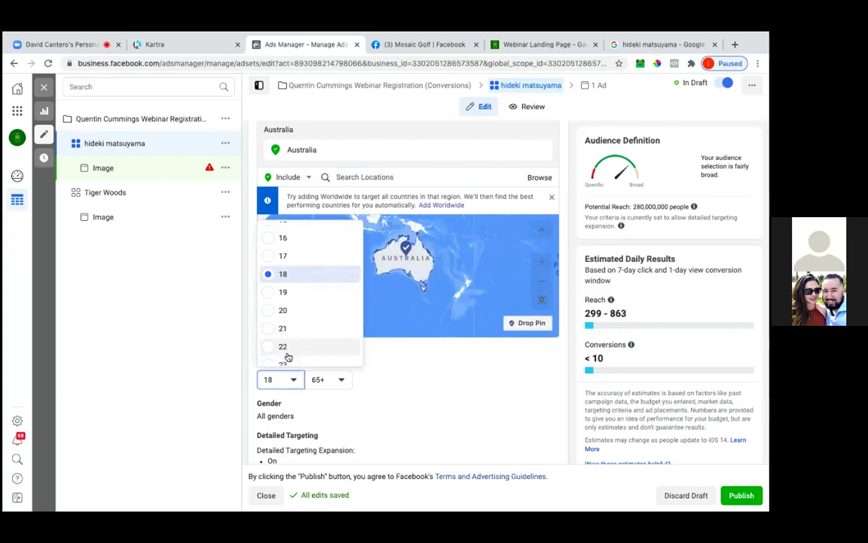
left_click(286, 362)
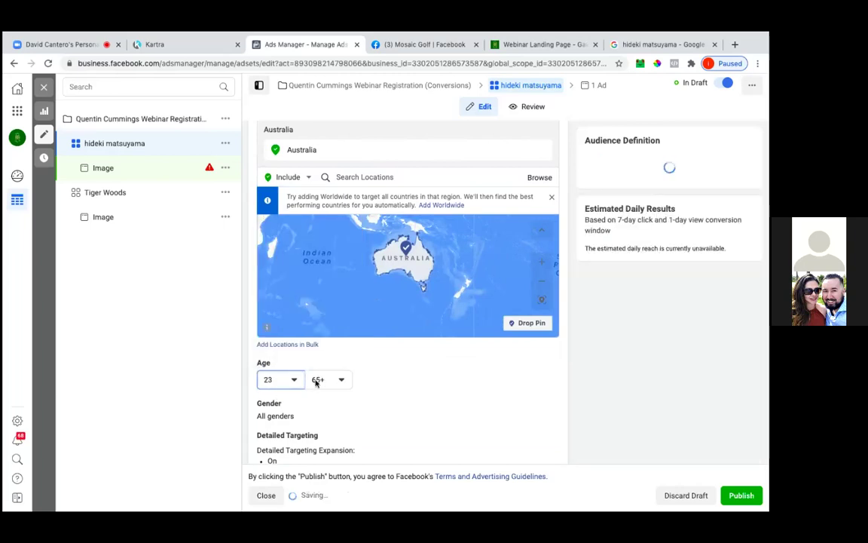
left_click(317, 379)
scroll(332, 292, "up", 1)
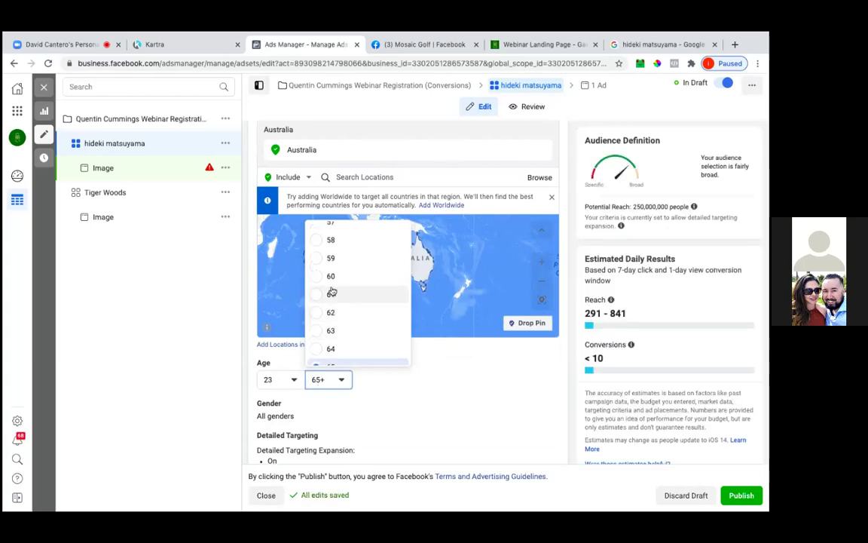
left_click(331, 276)
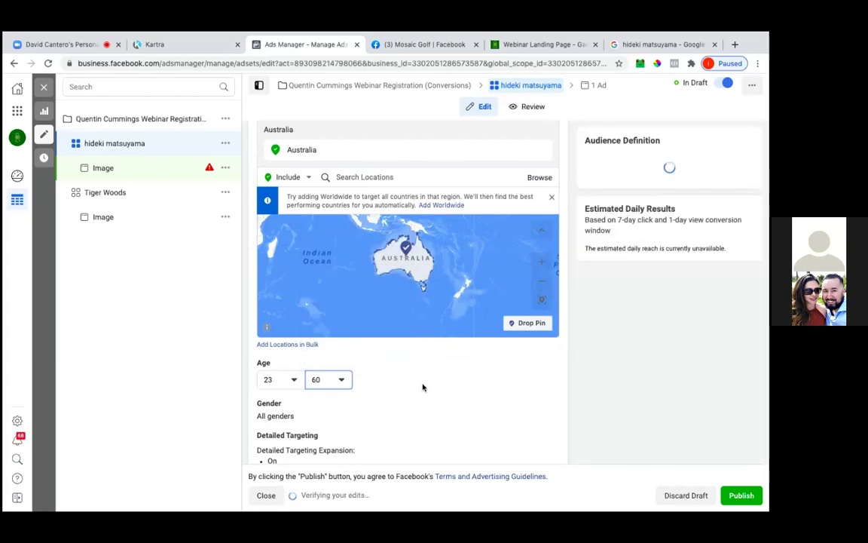
- Add the interest Hideki Matsuyama to the audience's detailed targeting
scroll(422, 387, "down", 3)
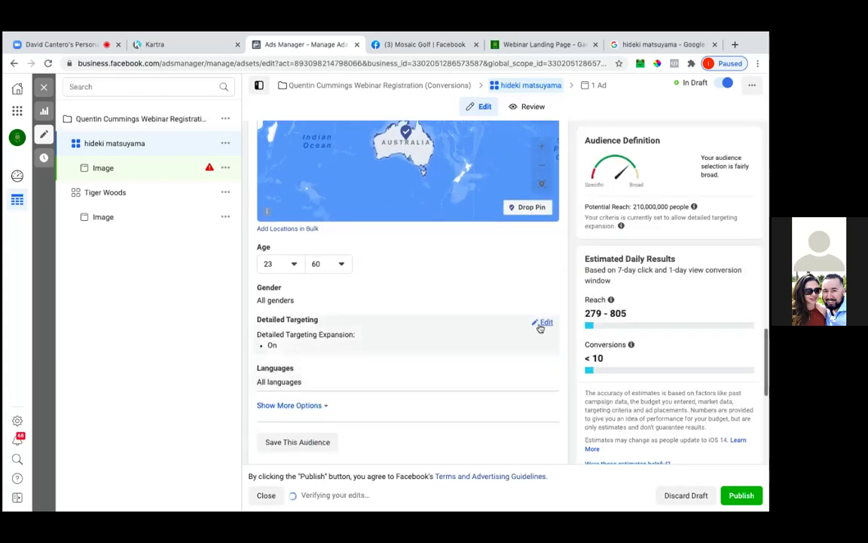
left_click(544, 323)
left_click(394, 349)
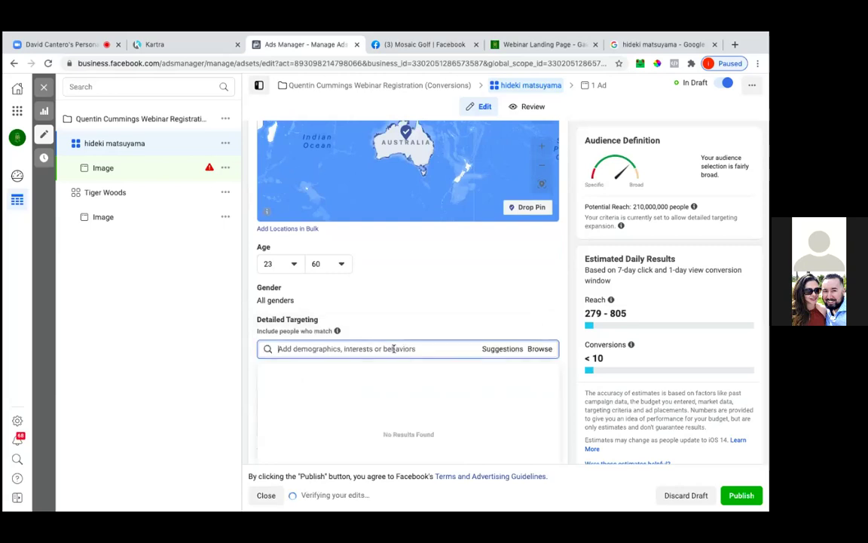
type("hideki matsuyama")
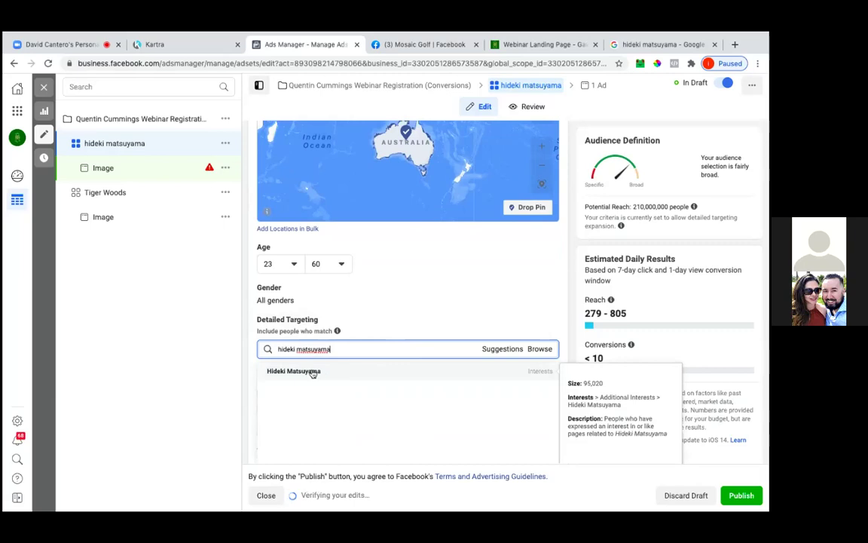
left_click(312, 372)
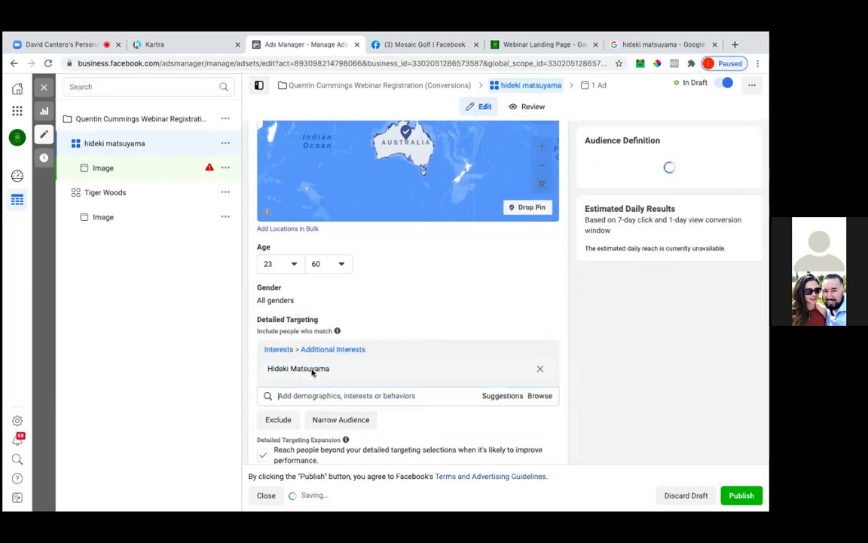
- Restrict the audience's languages to English (All)
scroll(436, 288, "down", 1)
scroll(438, 288, "down", 3)
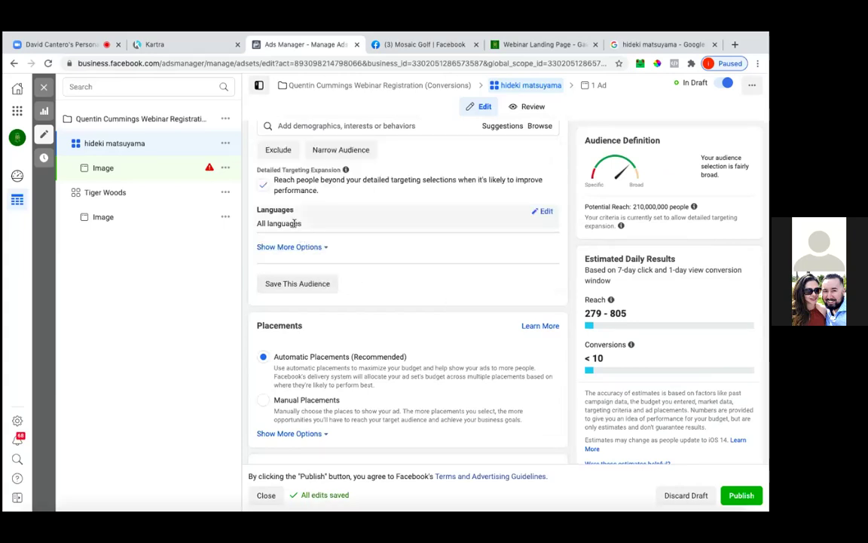
left_click(543, 211)
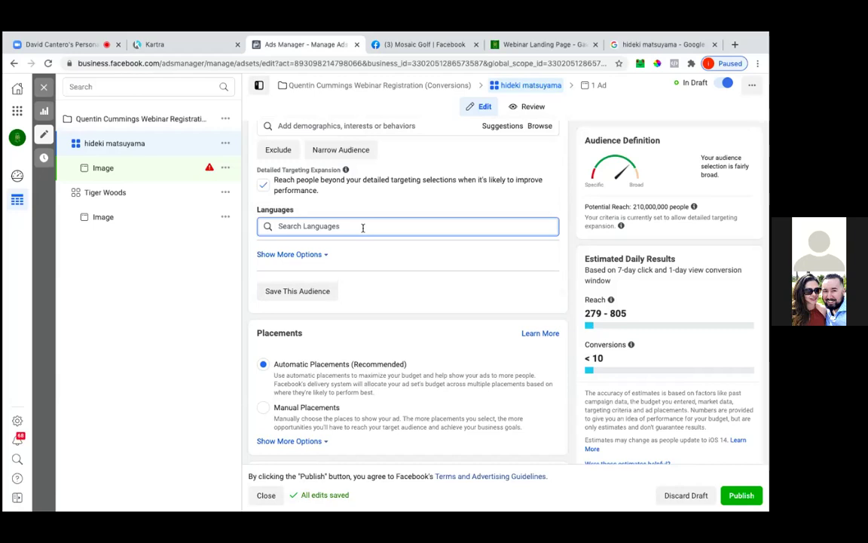
type("engl")
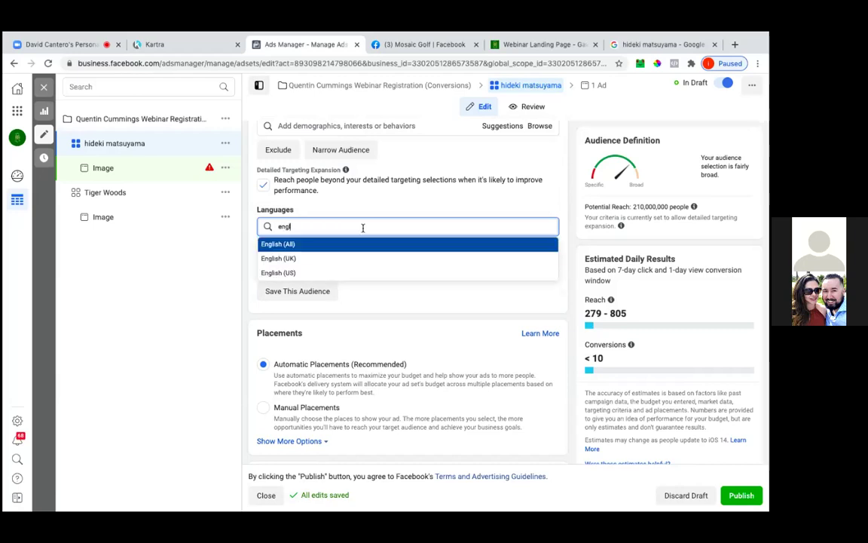
left_click(300, 245)
scroll(400, 317, "down", 1)
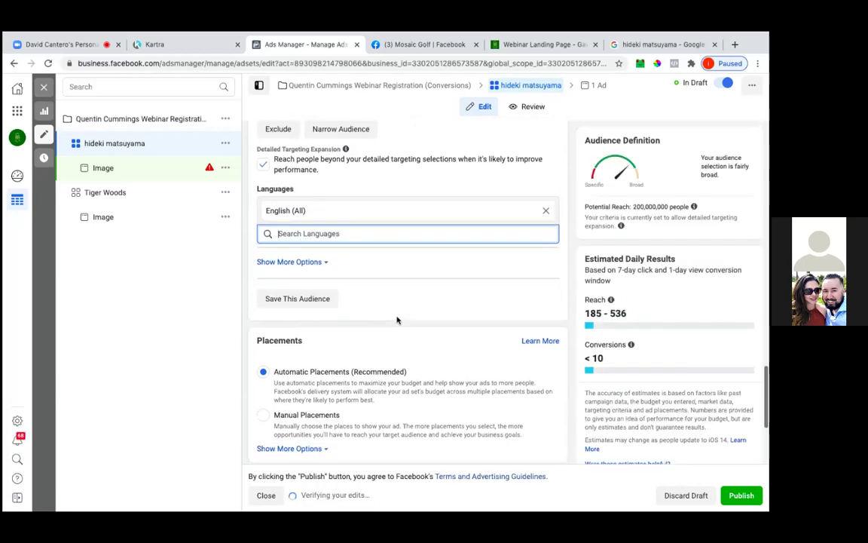
left_click(407, 300)
- Open the Image ad under the hideki matsuyama ad set and set its ad setup to Use Existing Post
scroll(407, 300, "down", 5)
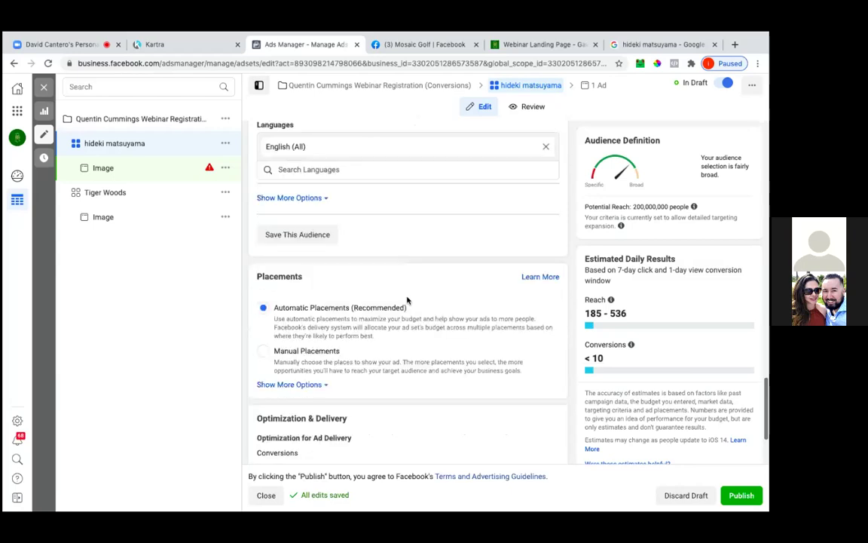
scroll(407, 300, "down", 1)
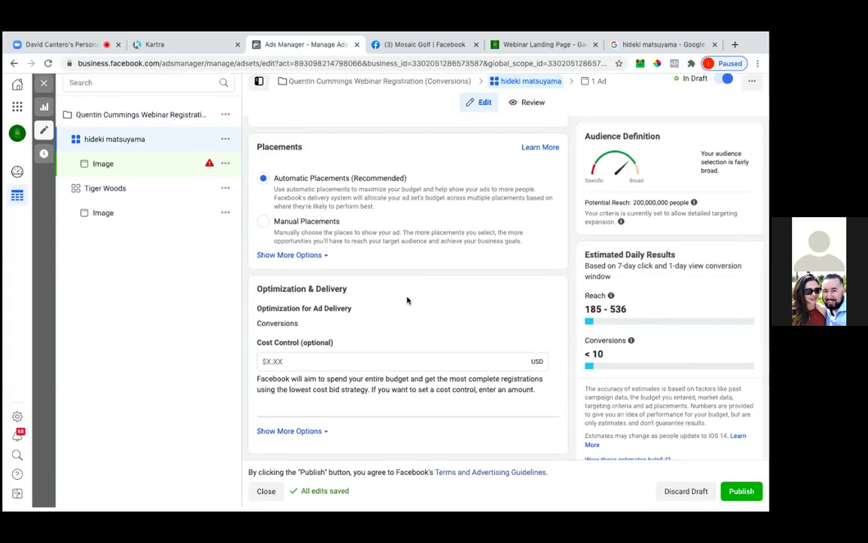
scroll(407, 300, "up", 15)
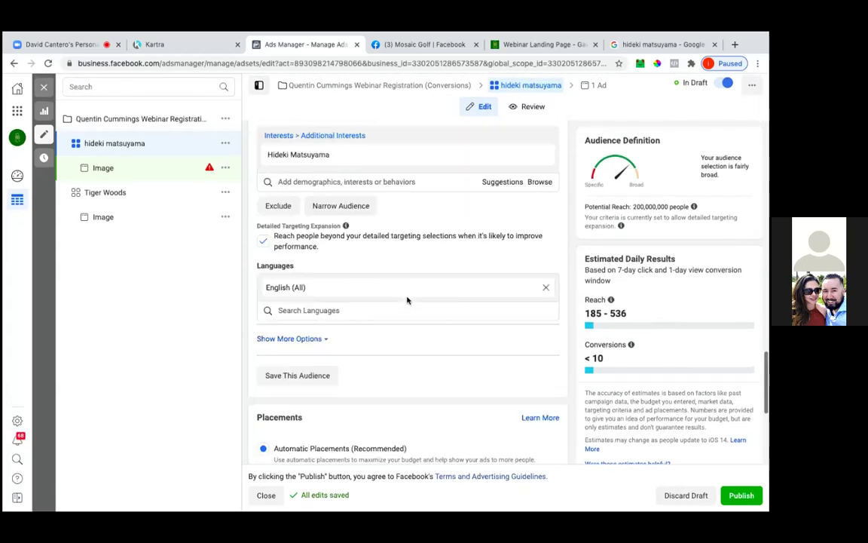
scroll(407, 300, "up", 10)
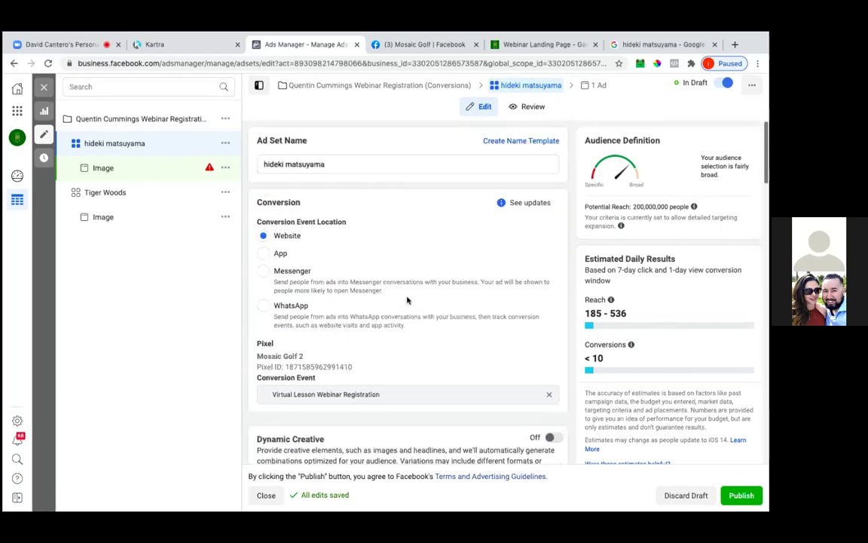
left_click(144, 176)
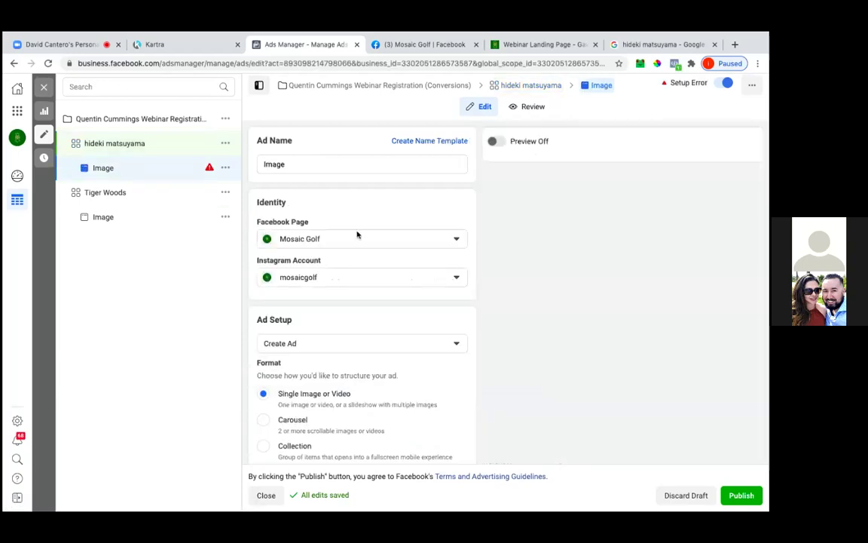
scroll(323, 213, "down", 3)
left_click(321, 240)
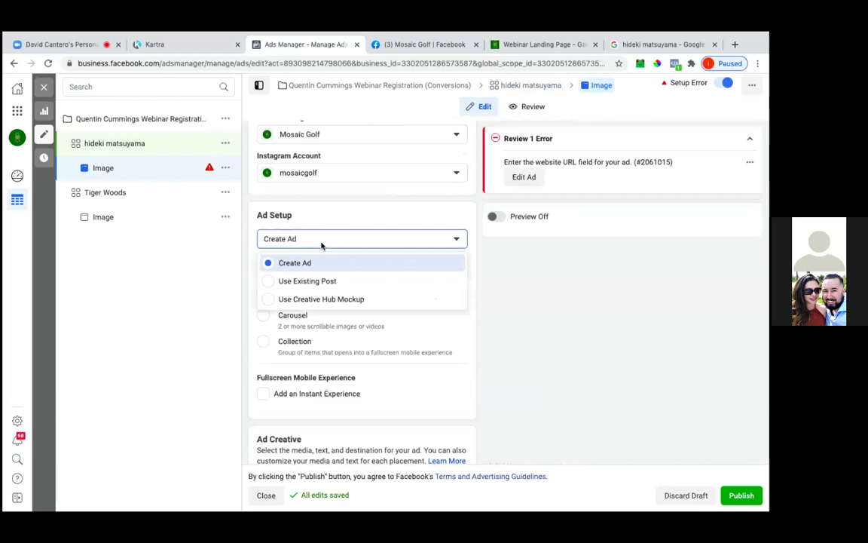
left_click(313, 282)
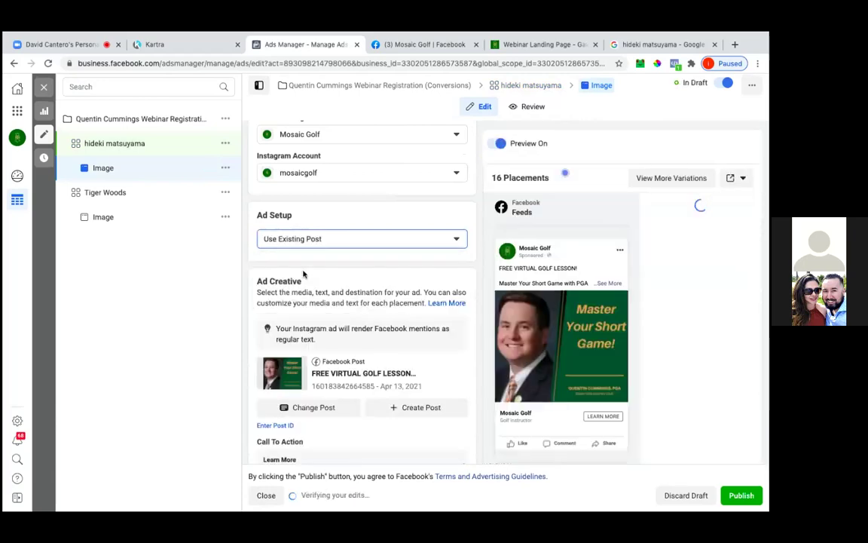
- Close the ad editor without publishing the drafts, and clear the ad and ad set selections to list all ads
scroll(301, 275, "down", 1)
scroll(304, 274, "down", 3)
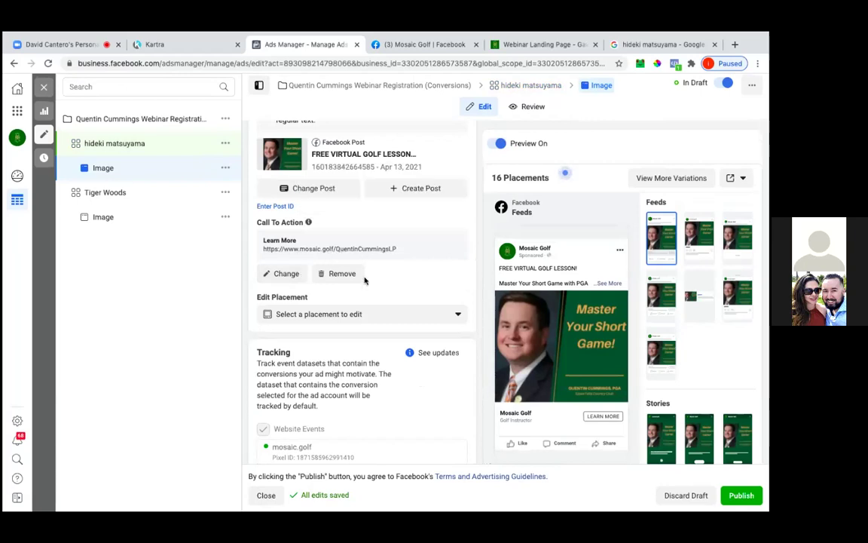
scroll(364, 280, "down", 1)
scroll(365, 280, "down", 3)
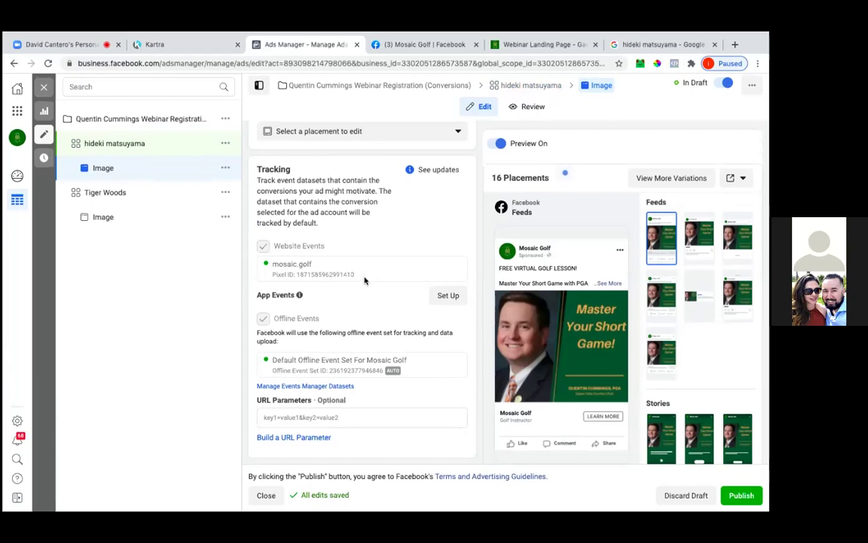
left_click(42, 89)
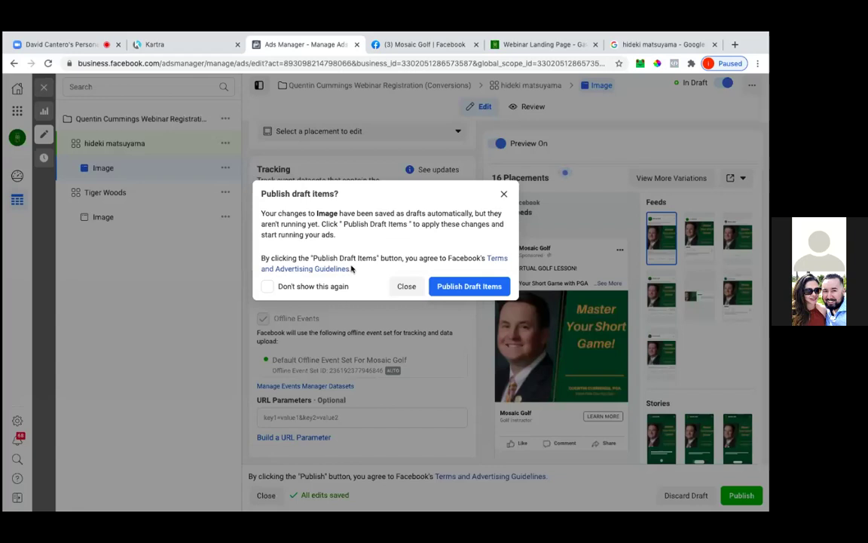
left_click(405, 285)
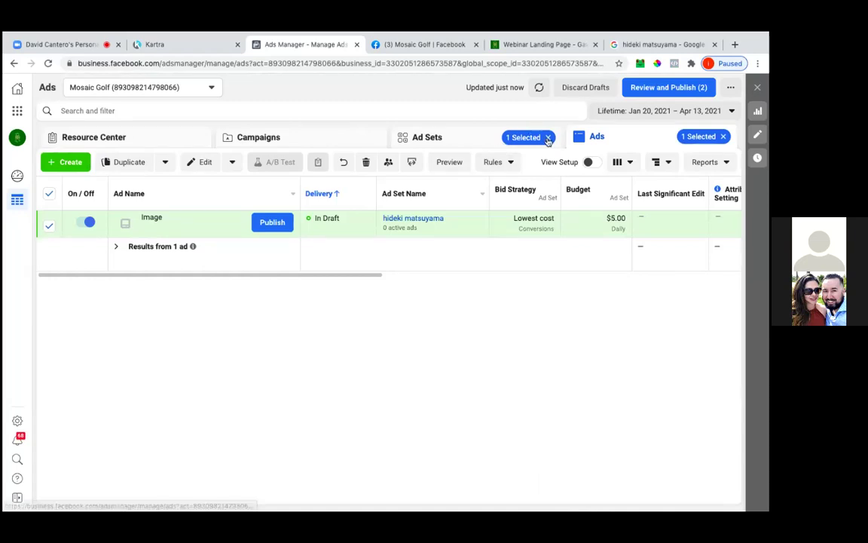
left_click(723, 136)
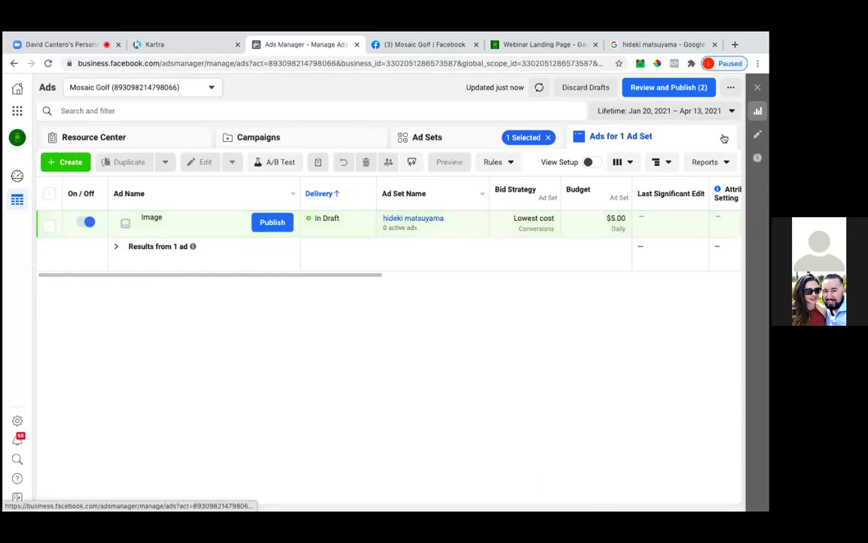
left_click(549, 139)
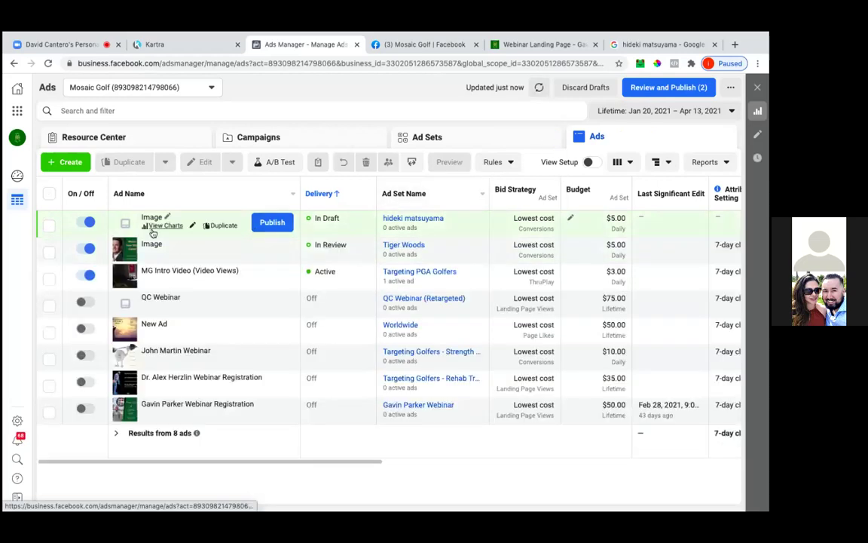
- List the ad sets of the scheduled webinar registration conversions campaign and start creating another ad set in it
left_click(278, 139)
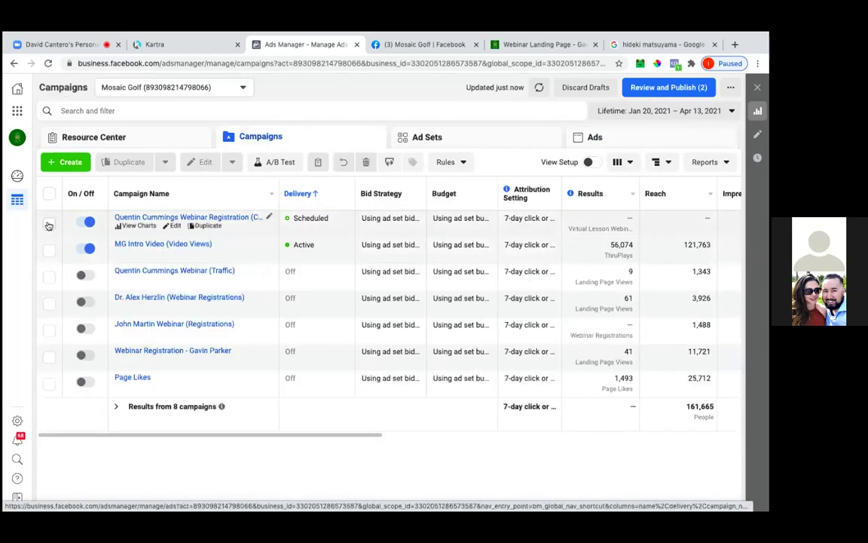
left_click(48, 225)
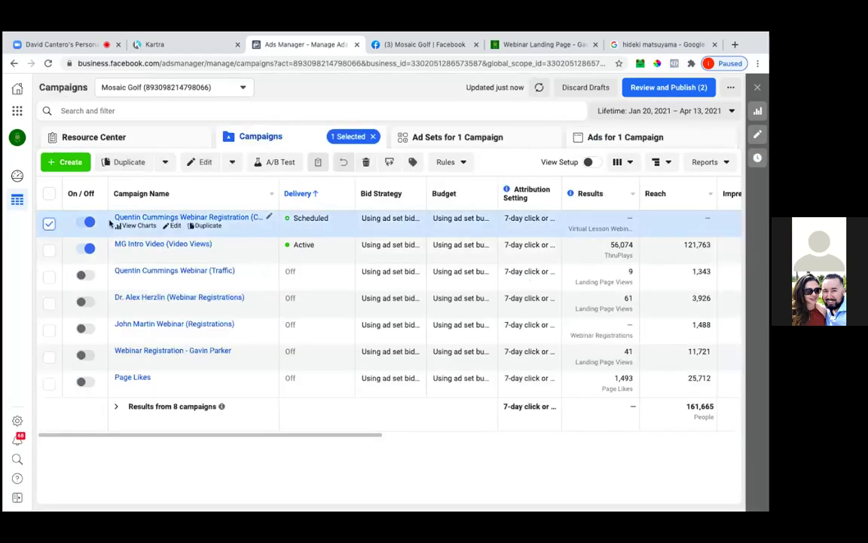
left_click(422, 137)
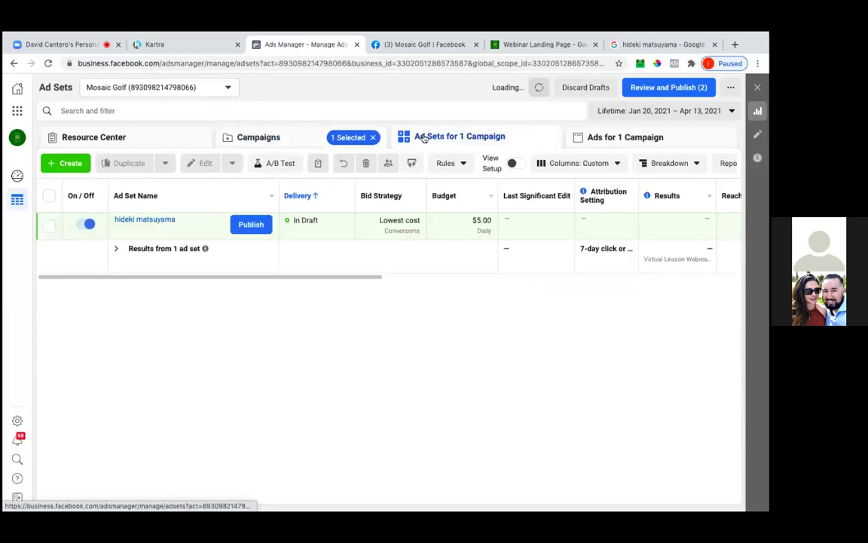
left_click(72, 163)
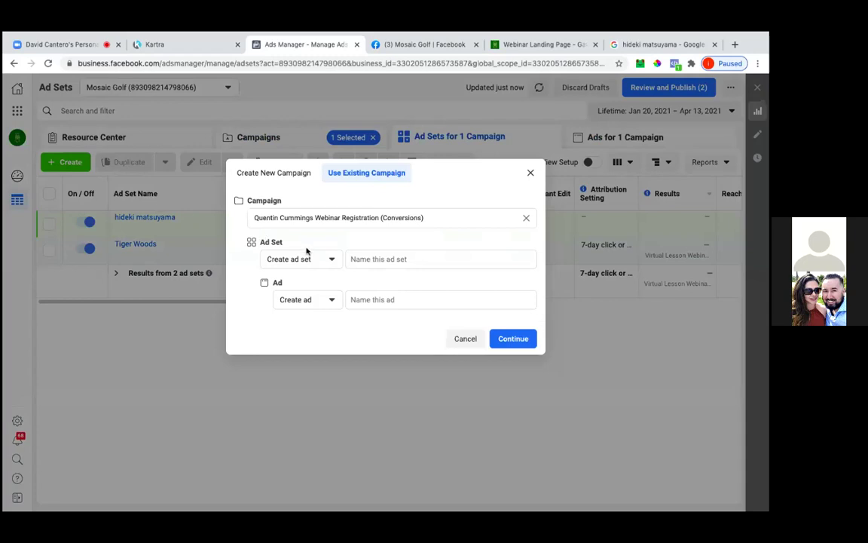
- Begin naming the new ad set "Phil Mick", and search Google for phil mickelson to copy the full name
left_click(365, 259)
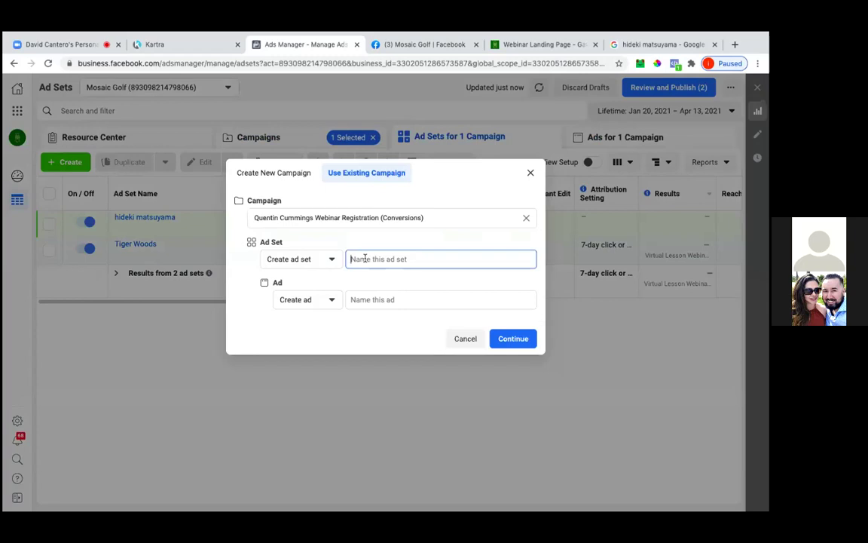
type("Phil Mick")
left_click(663, 45)
type("phil m")
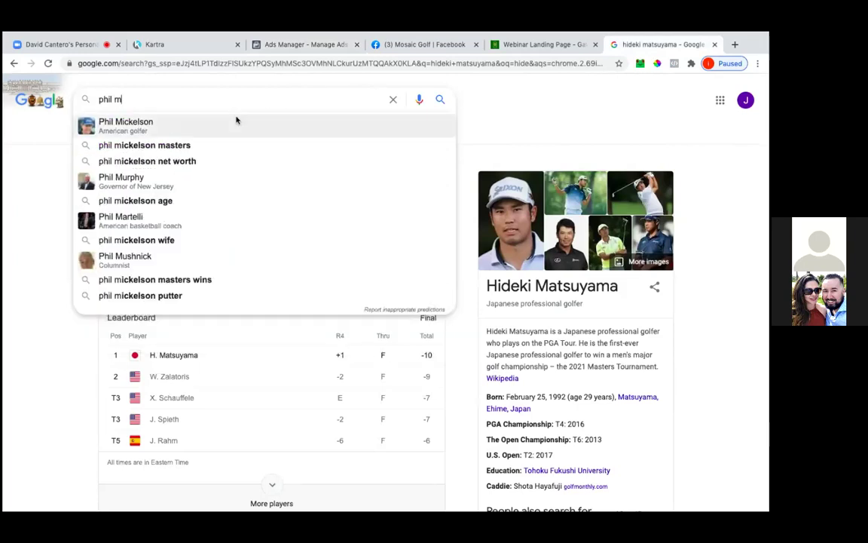
left_click(236, 121)
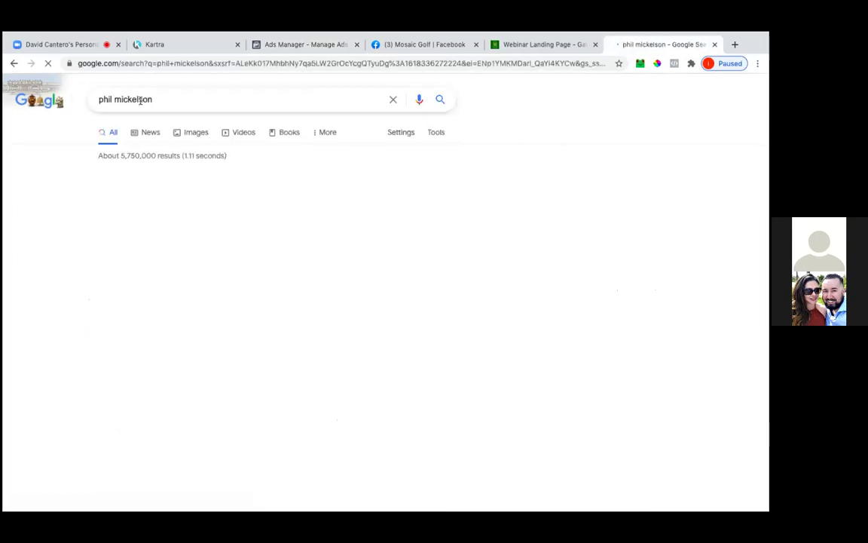
triple_click(140, 100)
key("ctrl+c")
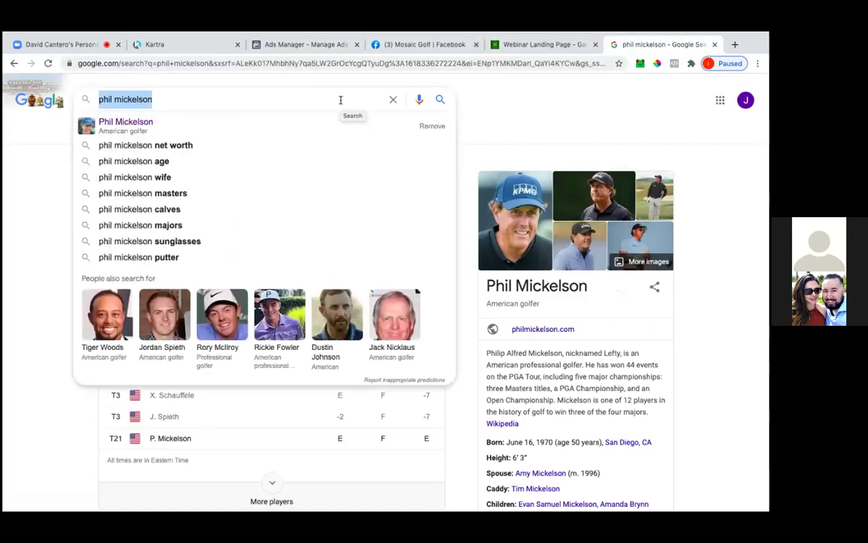
- Back in Ads Manager, name the new ad set phil mickelson and its ad Image, and create both
left_click(322, 46)
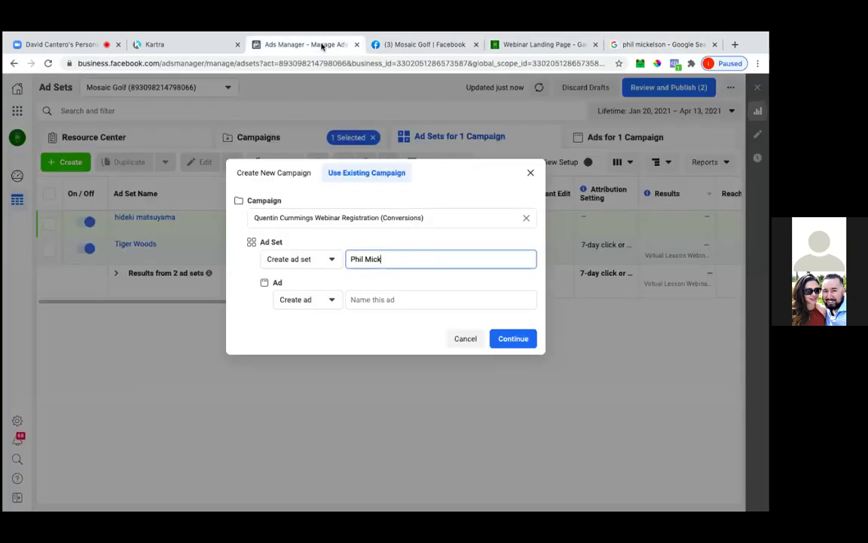
left_click_drag(382, 259, 341, 258)
key("ctrl+v")
left_click(385, 299)
type("Imag")
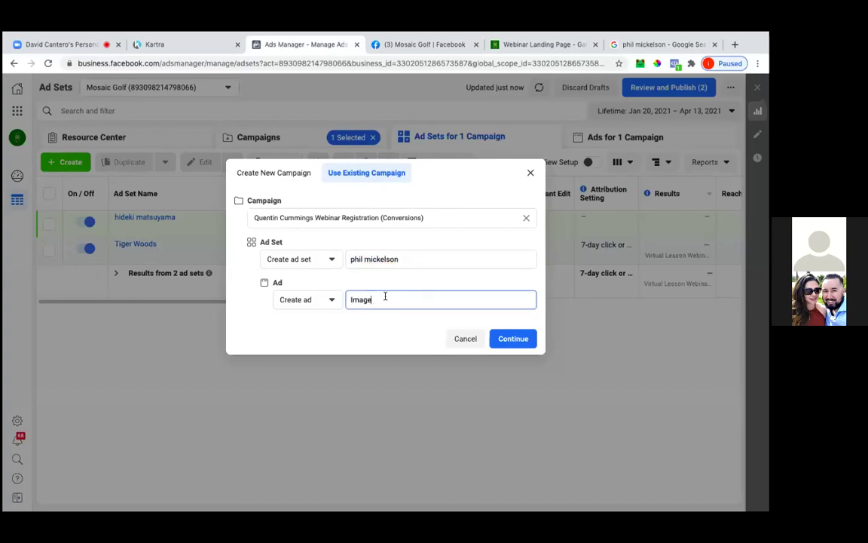
left_click(510, 342)
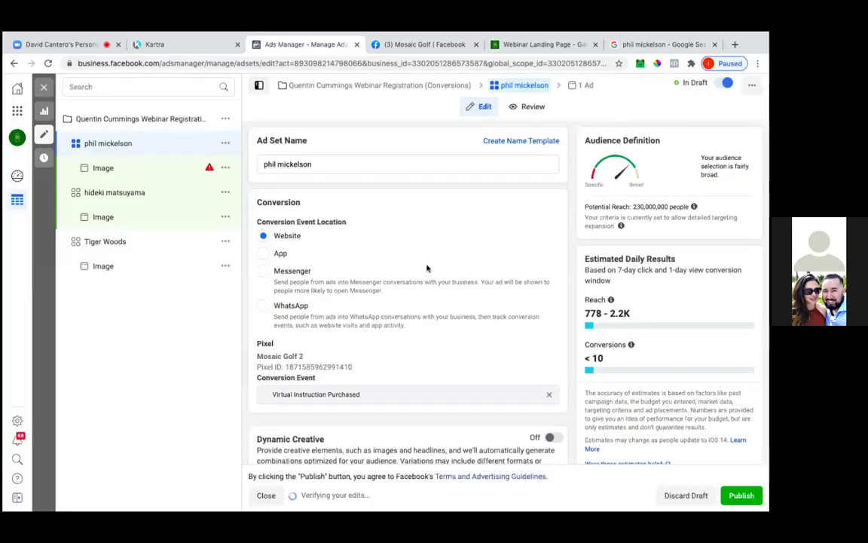
- Set the phil mickelson ad set's daily budget to $5.00
scroll(413, 238, "down", 3)
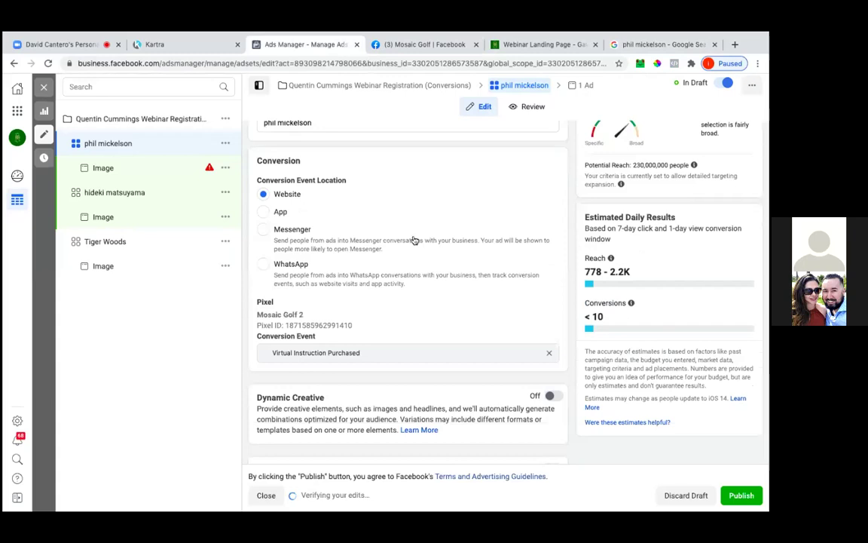
scroll(413, 238, "down", 2)
left_click(414, 253)
double_click(425, 254)
type("5")
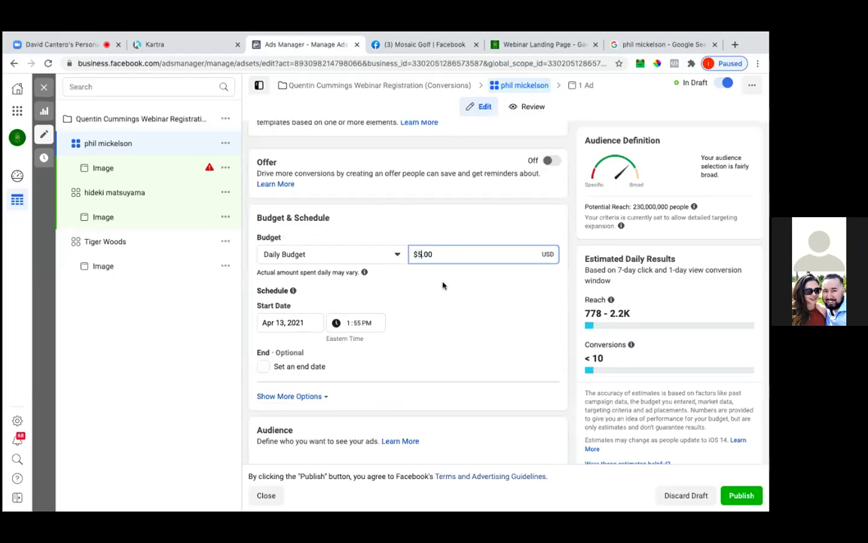
- Schedule the ad set to start on Apr 14, 2021 at 6:00 AM
left_click(292, 322)
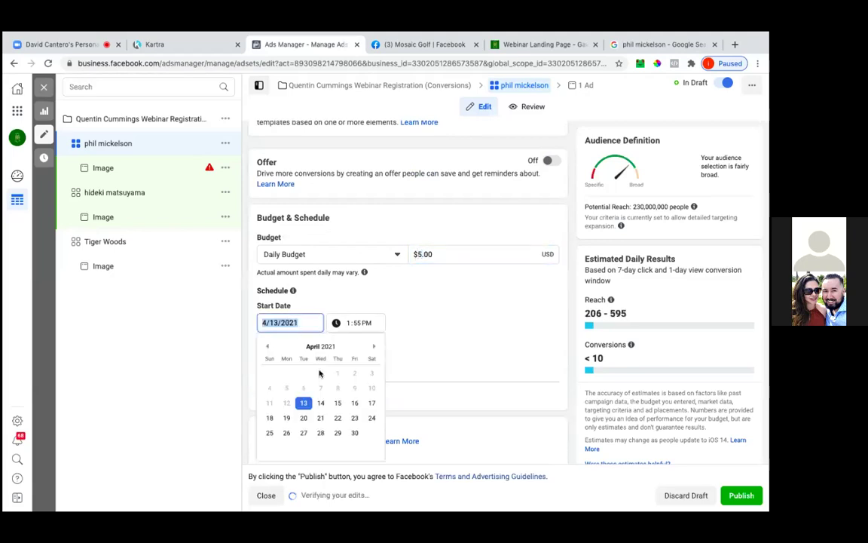
left_click(320, 402)
left_click(351, 323)
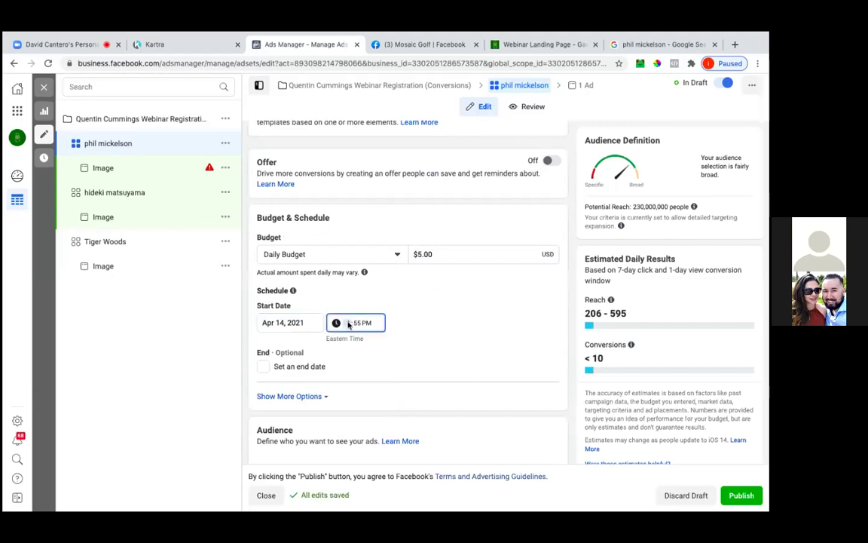
type("6:")
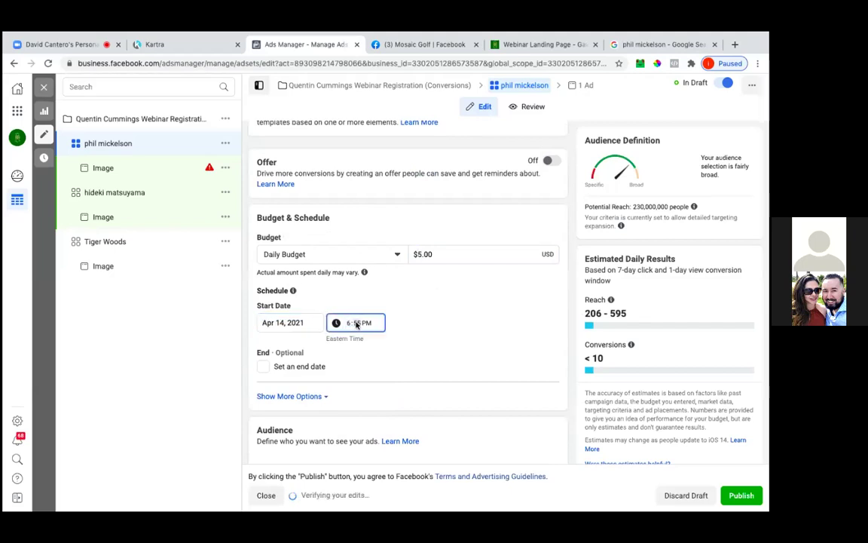
type("00")
left_click(428, 322)
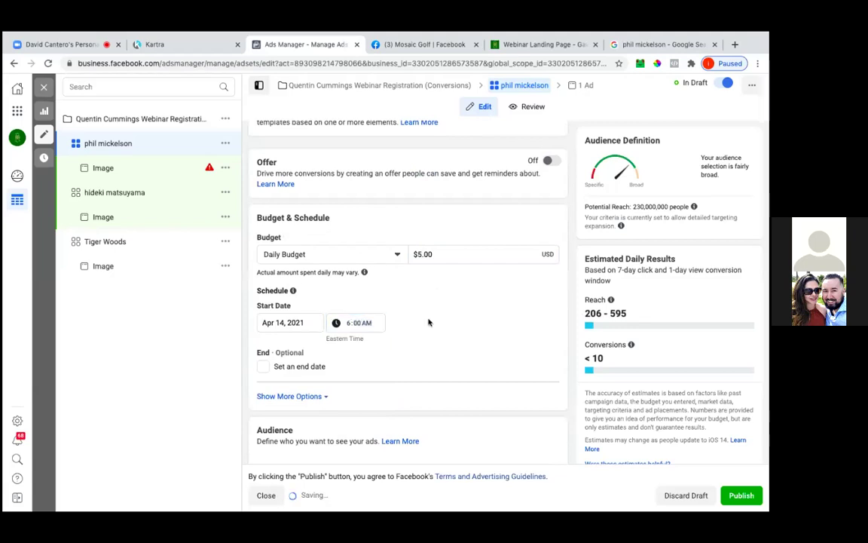
- Add Canada to the audience's included locations
scroll(428, 322, "down", 3)
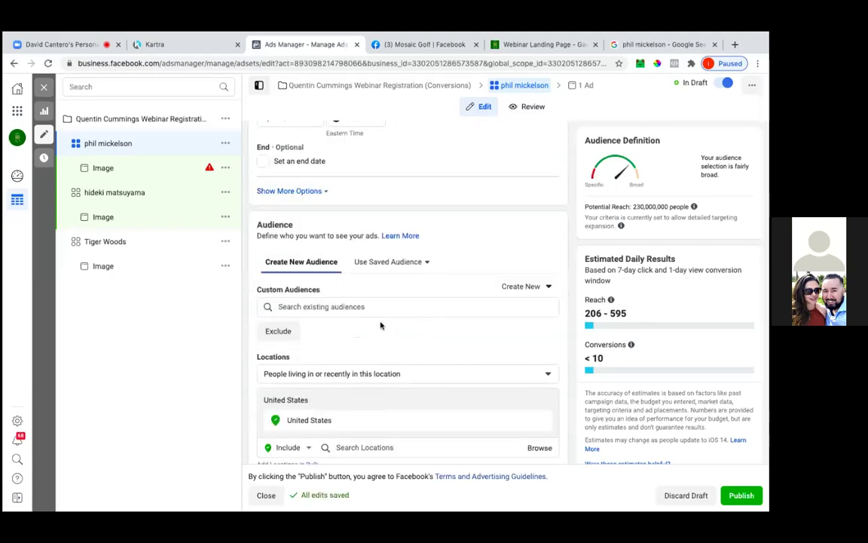
scroll(380, 326, "down", 1)
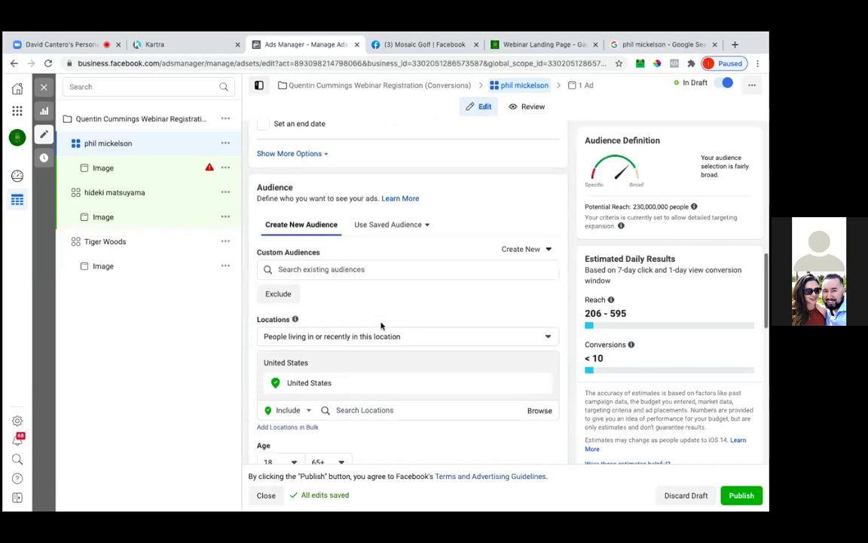
scroll(381, 326, "up", 1)
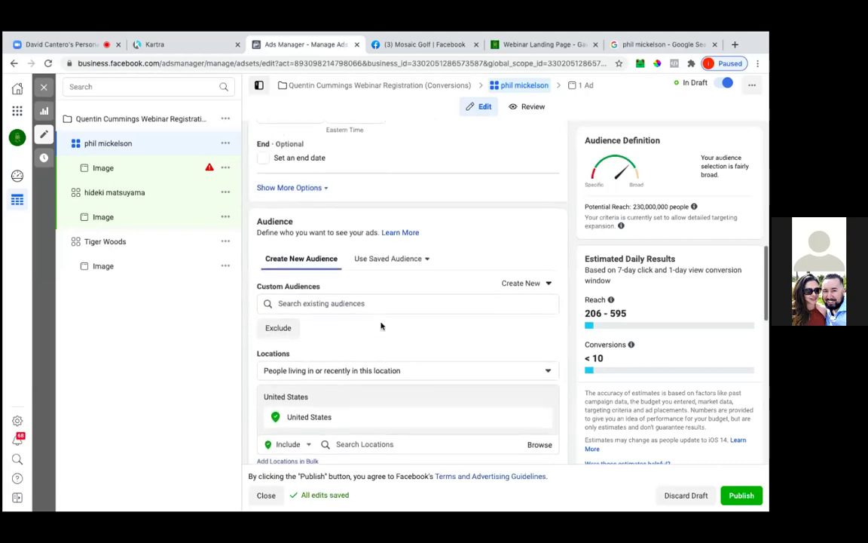
scroll(382, 345, "down", 2)
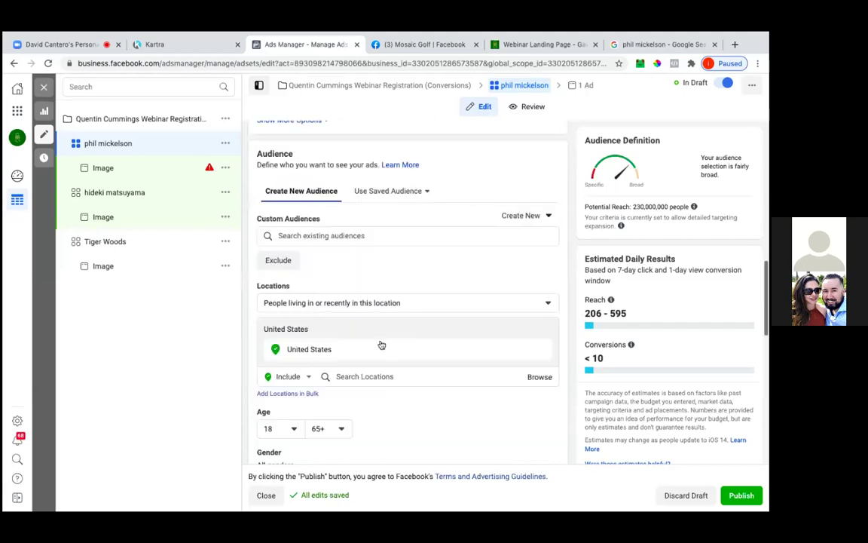
scroll(376, 347, "down", 1)
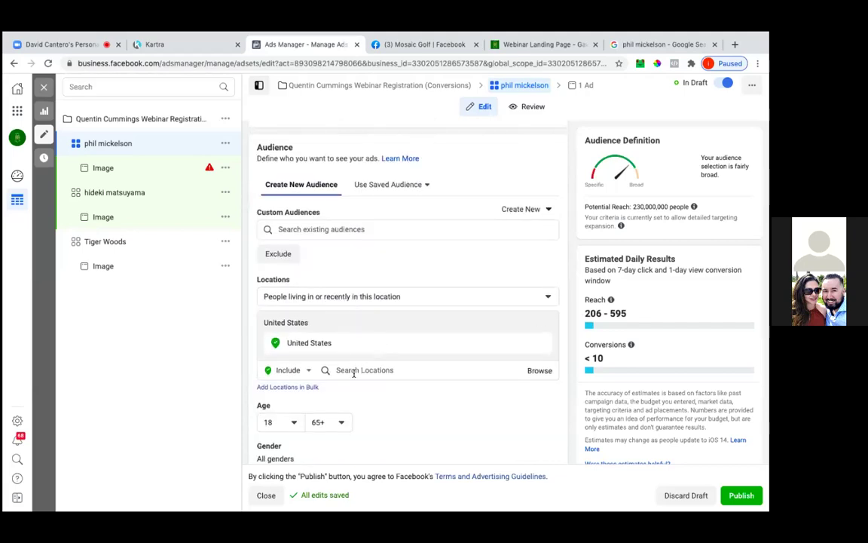
left_click(354, 370)
type("canda")
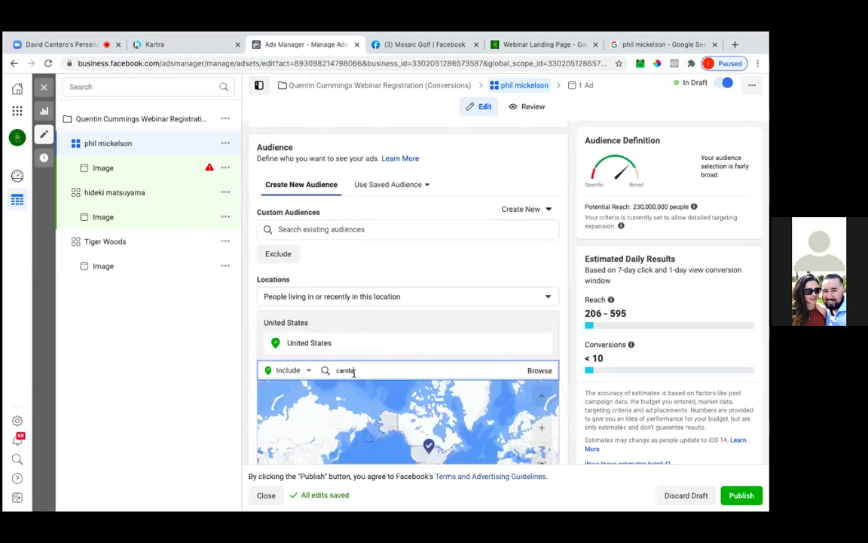
key("BackSpace")
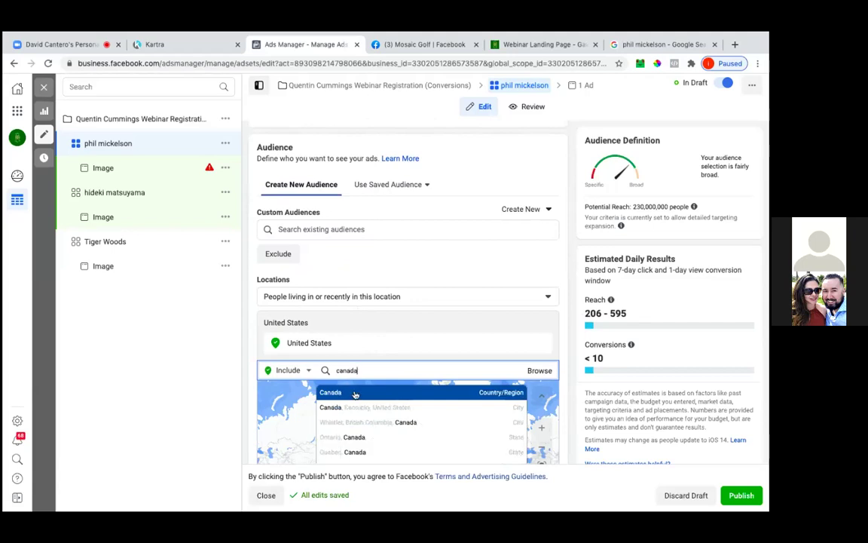
left_click(354, 393)
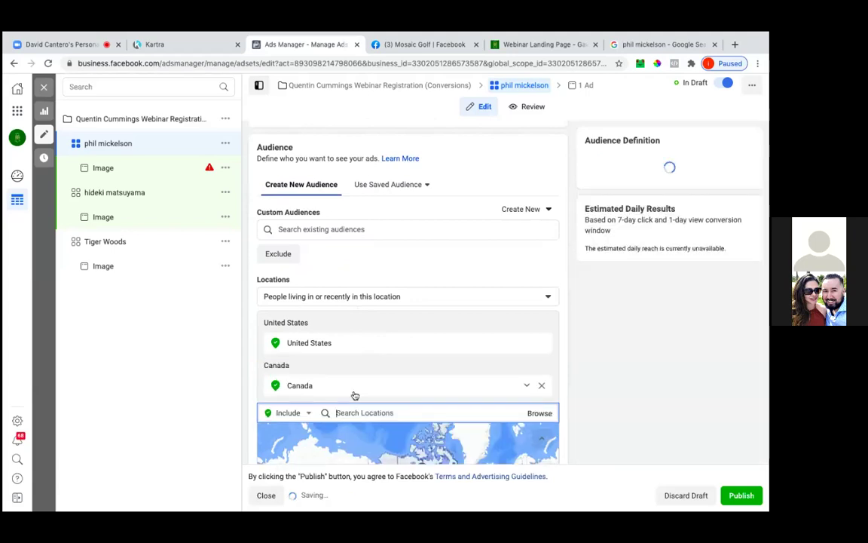
- Include Australia and the United Kingdom in the audience's locations as well
type("austr")
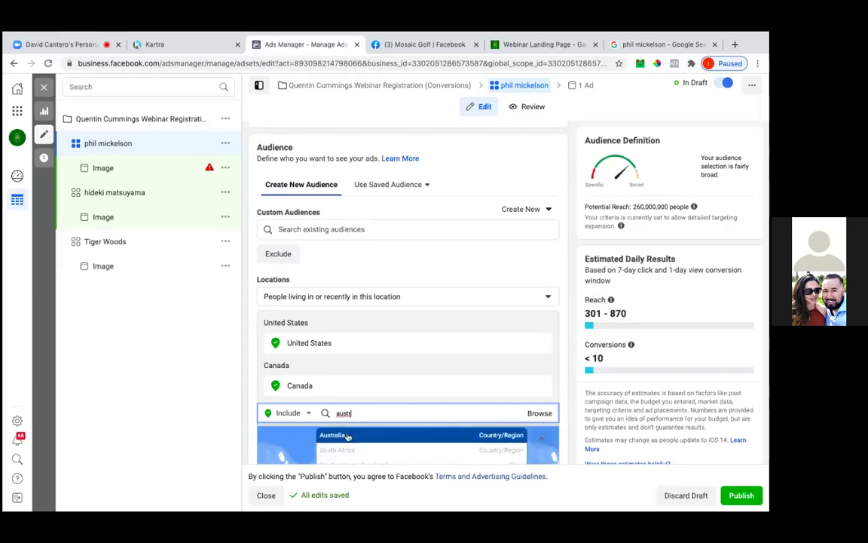
left_click(347, 436)
type("united ki")
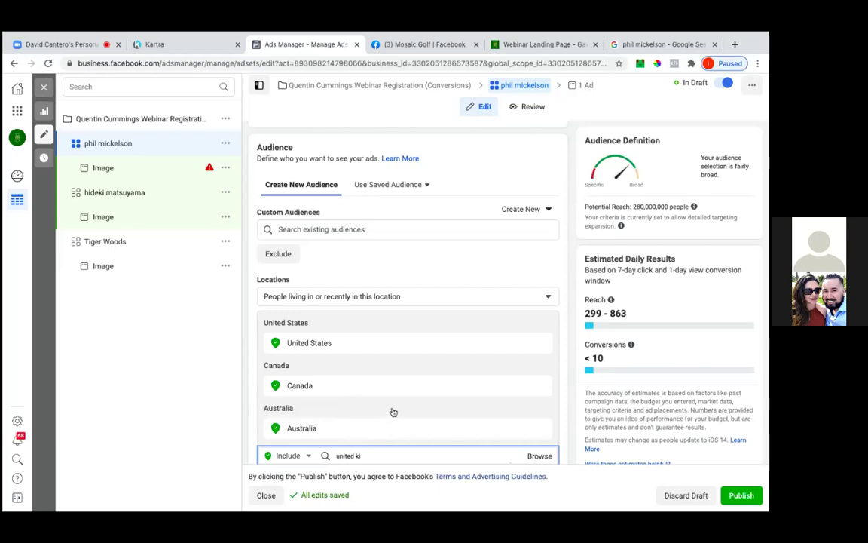
scroll(392, 413, "down", 2)
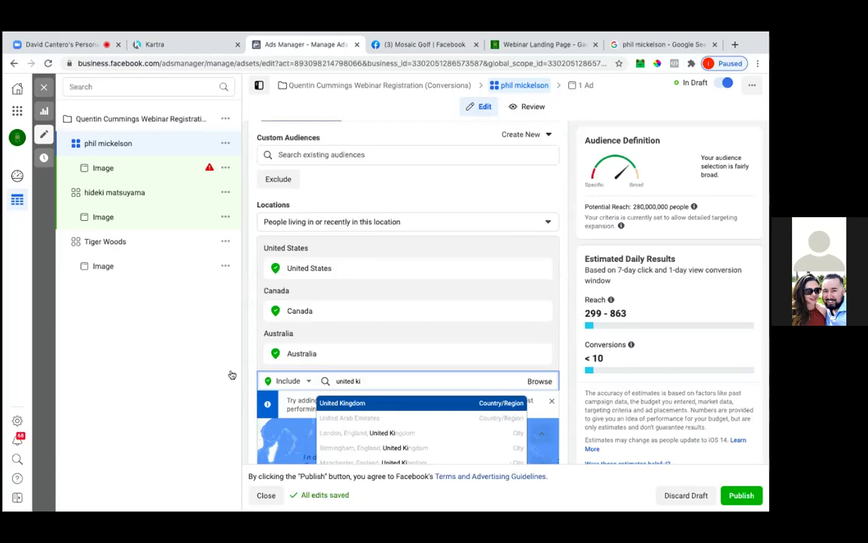
key("Return")
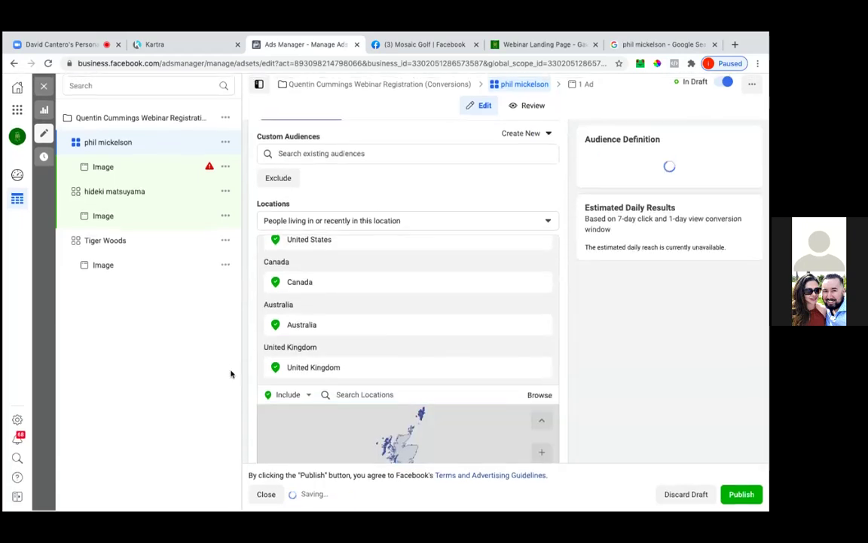
- Limit the location targeting to People living in this location
scroll(356, 346, "down", 2)
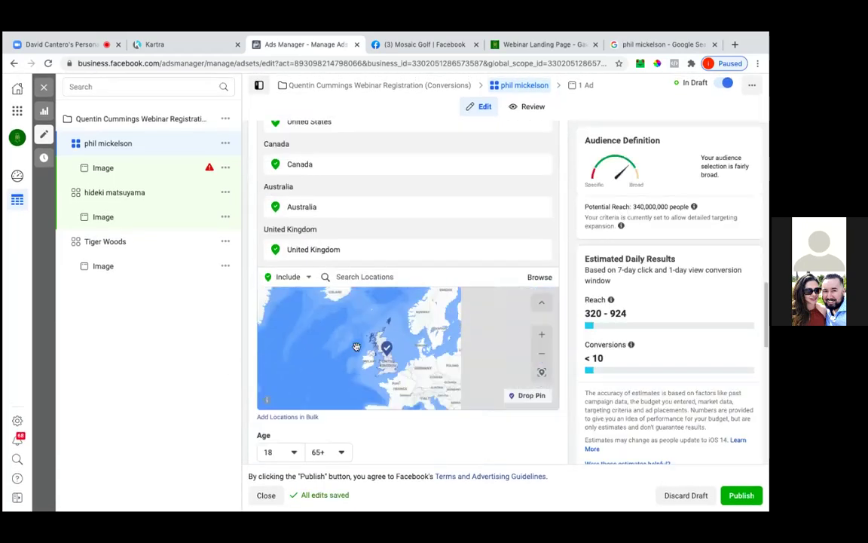
scroll(438, 449, "up", 3)
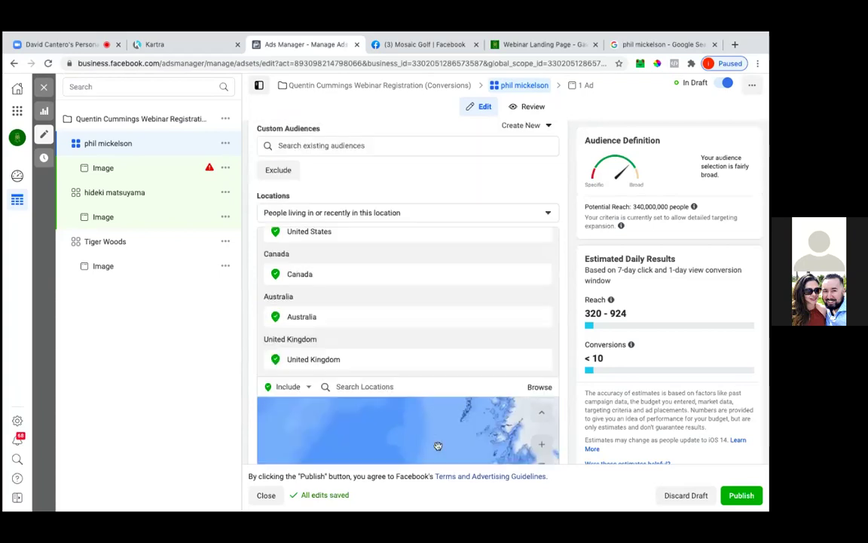
left_click(423, 215)
left_click(384, 268)
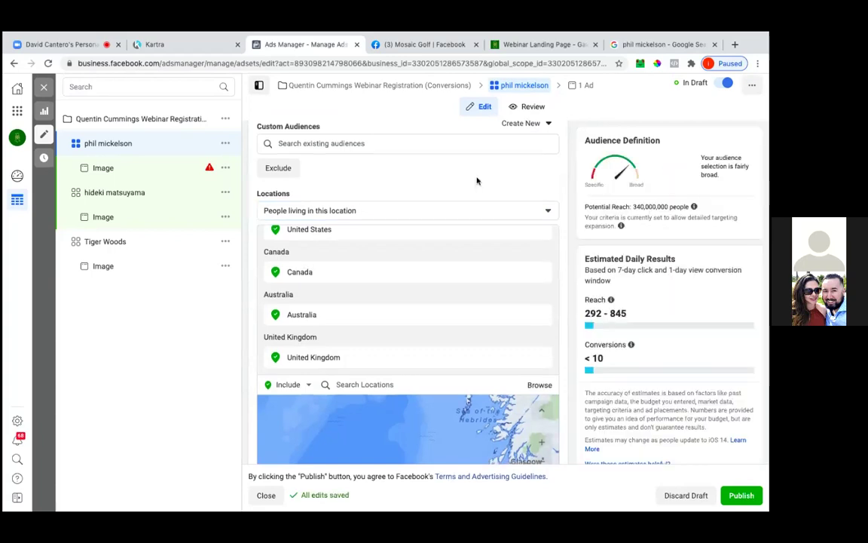
- Set the audience's minimum age to 16
scroll(476, 181, "down", 5)
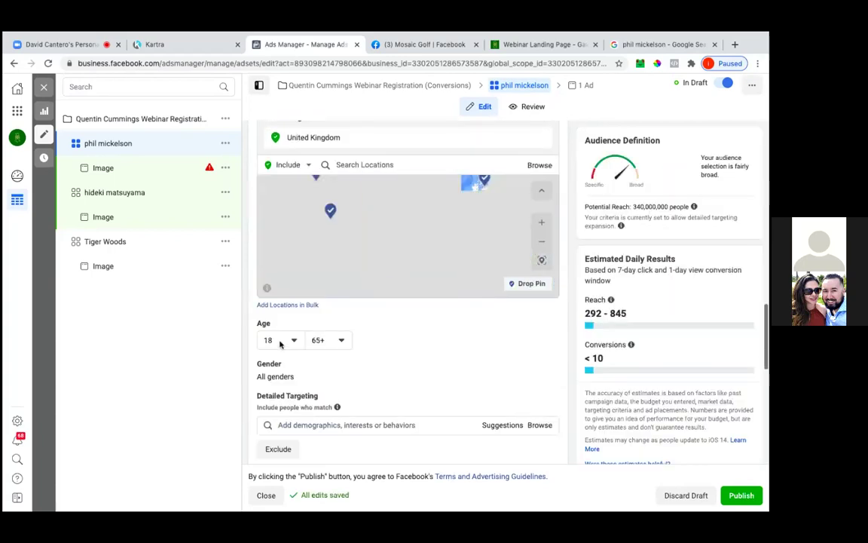
left_click(280, 341)
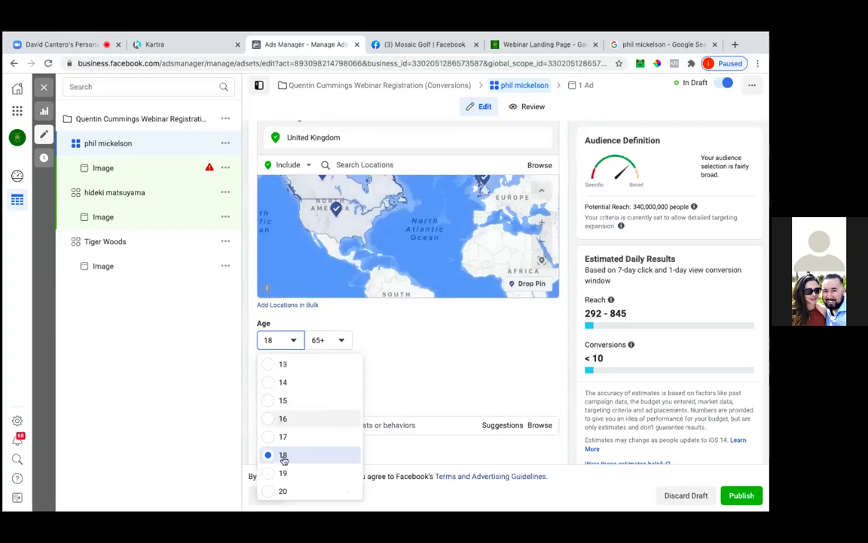
left_click(283, 418)
scroll(283, 452, "down", 2)
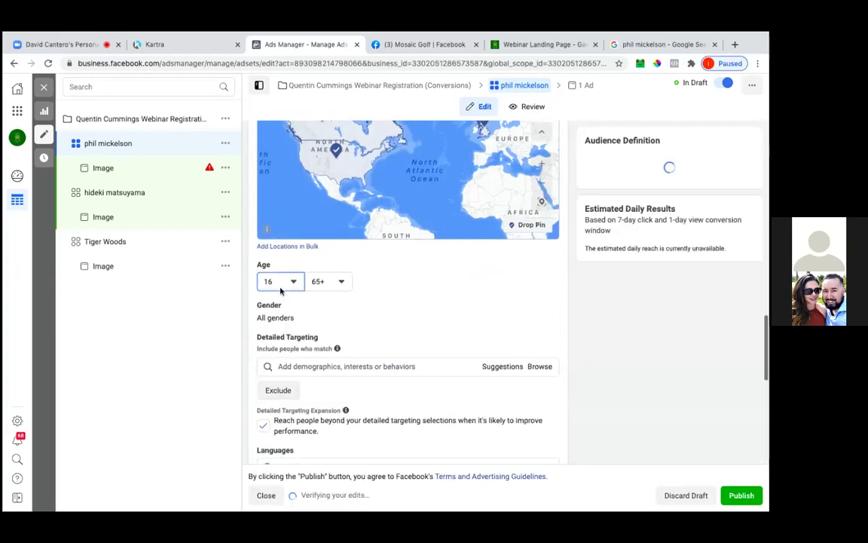
- Set the phil mickelson ad set's audience age range to 23 through 60
left_click(280, 288)
scroll(283, 404, "down", 2)
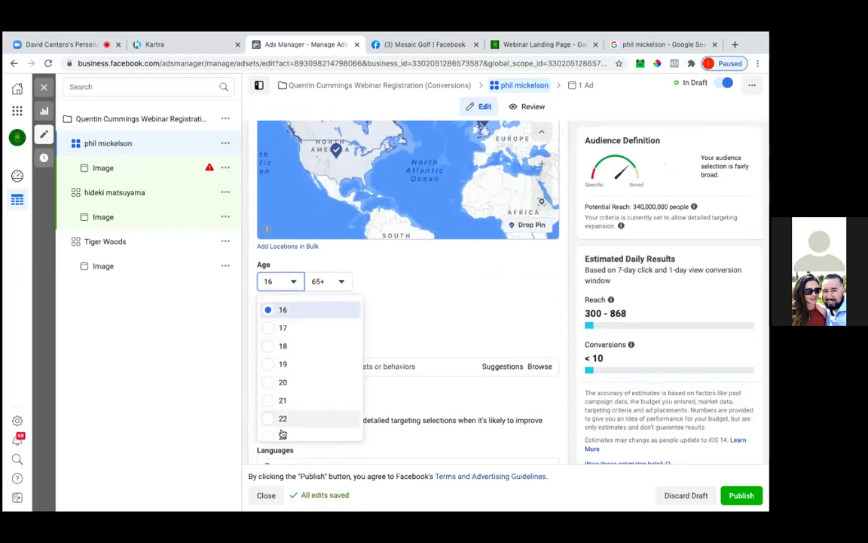
left_click(282, 436)
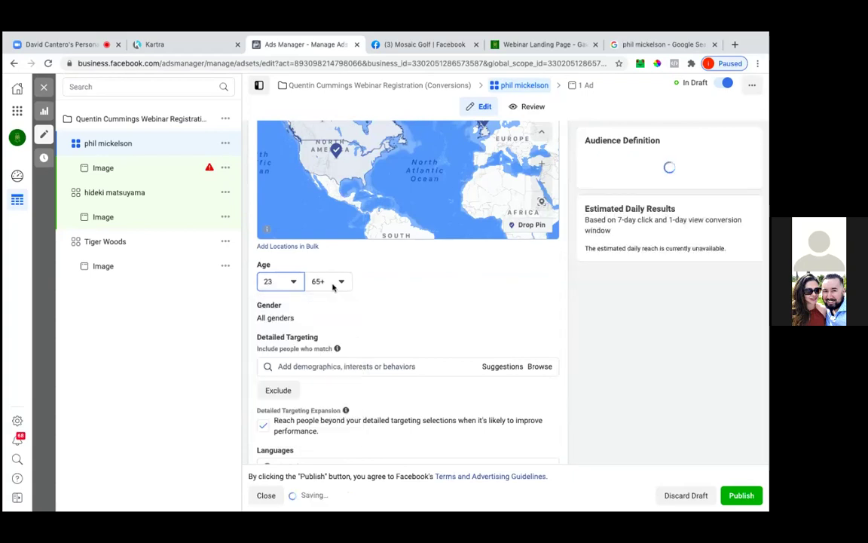
left_click(332, 285)
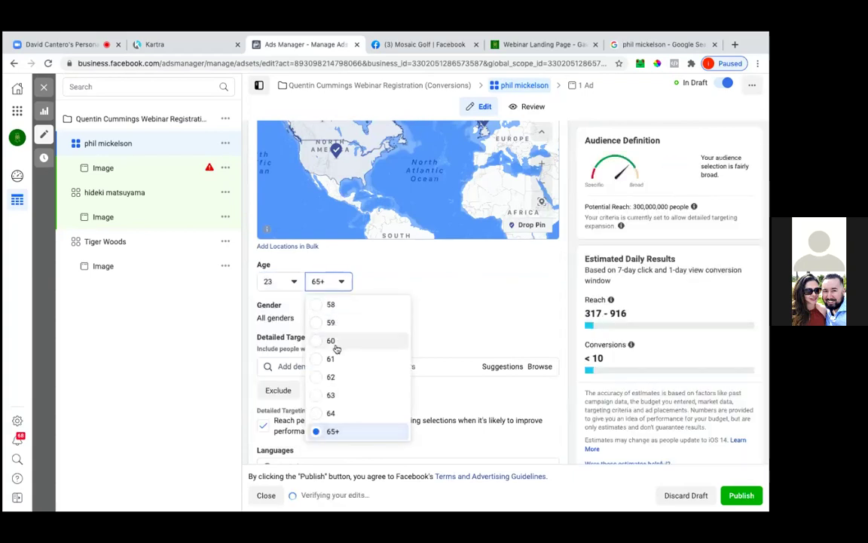
left_click(337, 347)
- Add the Phil Mickelson interest to the audience's detailed targeting
left_click(413, 367)
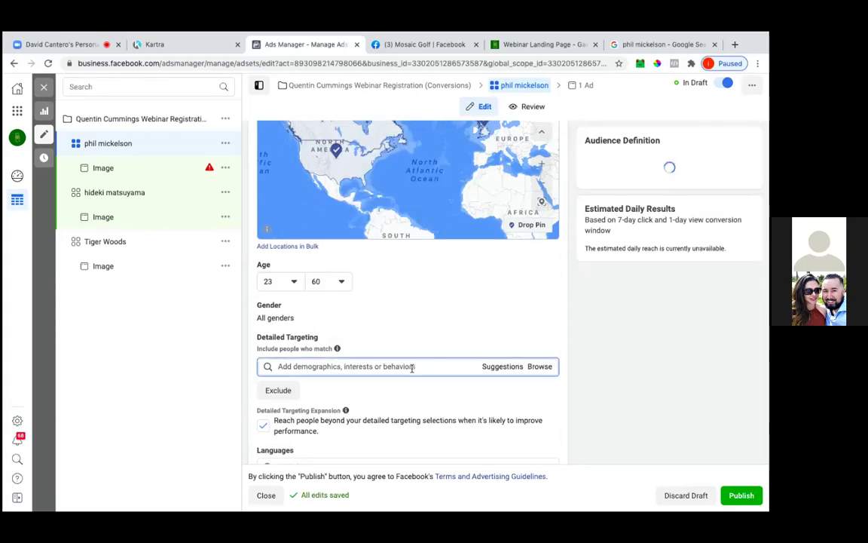
type("phil mickelson")
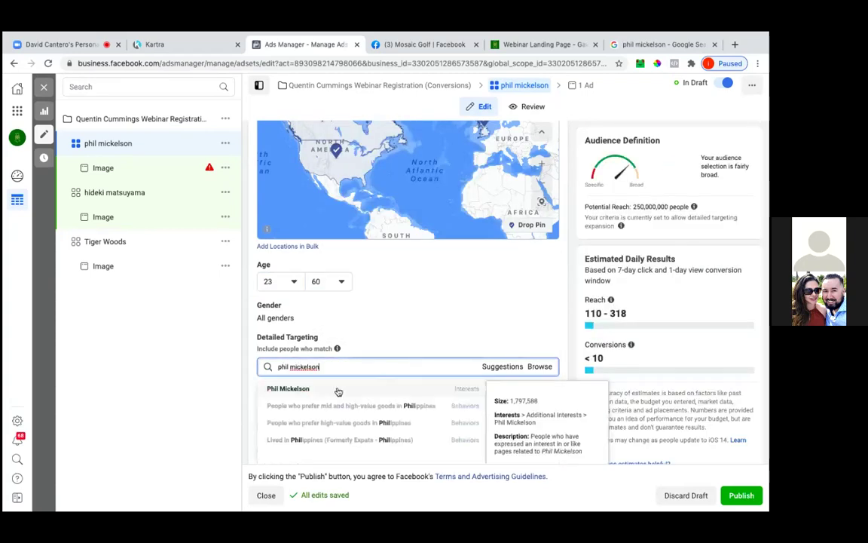
left_click(337, 391)
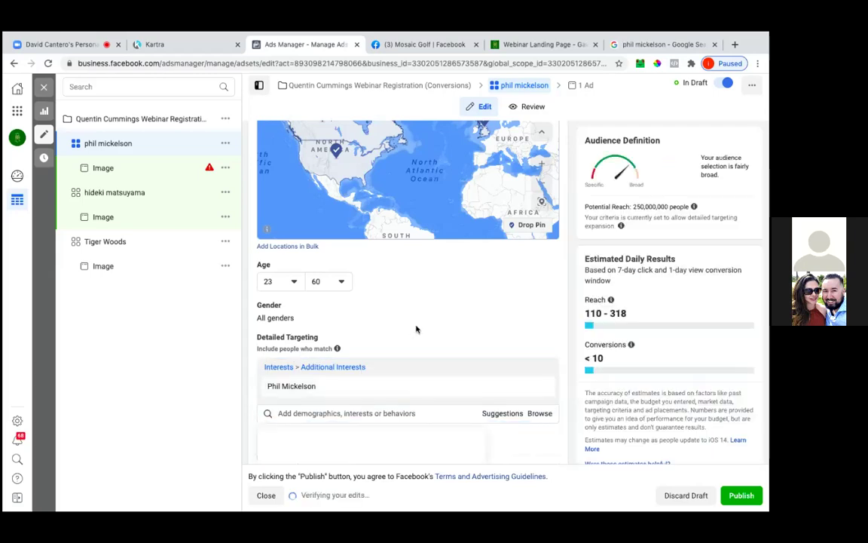
- Restrict the audience's languages to English (All)
scroll(435, 323, "down", 2)
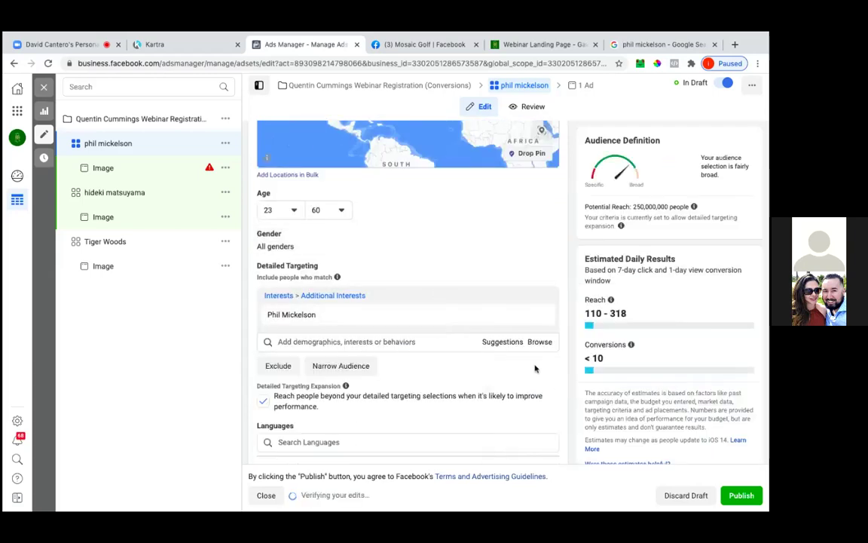
scroll(535, 369, "down", 1)
scroll(536, 369, "down", 1)
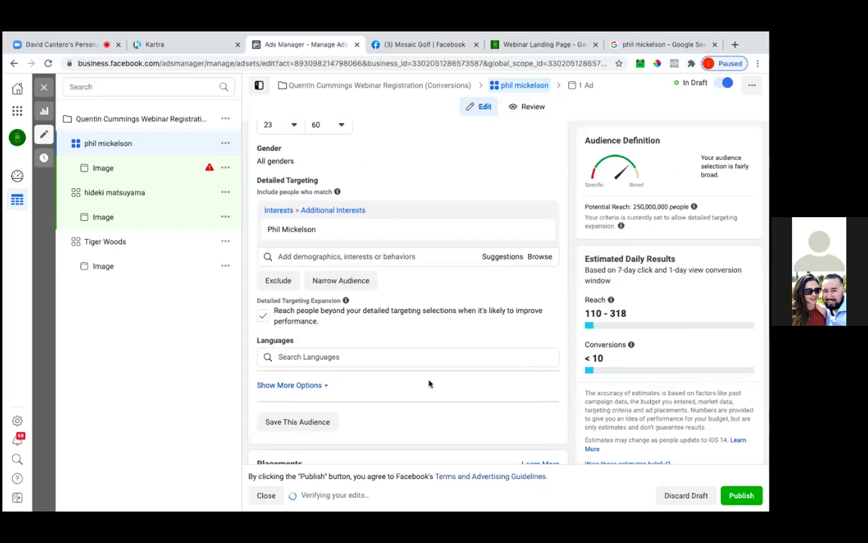
scroll(327, 337, "down", 1)
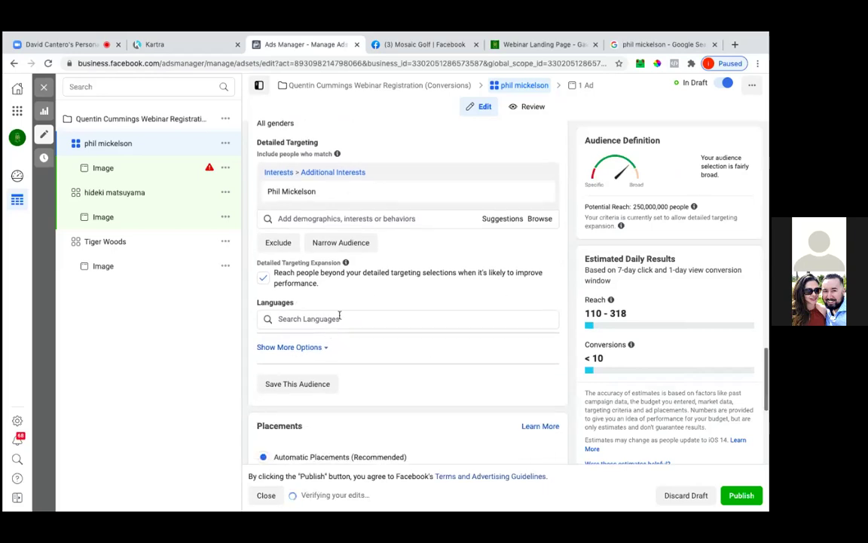
left_click(330, 321)
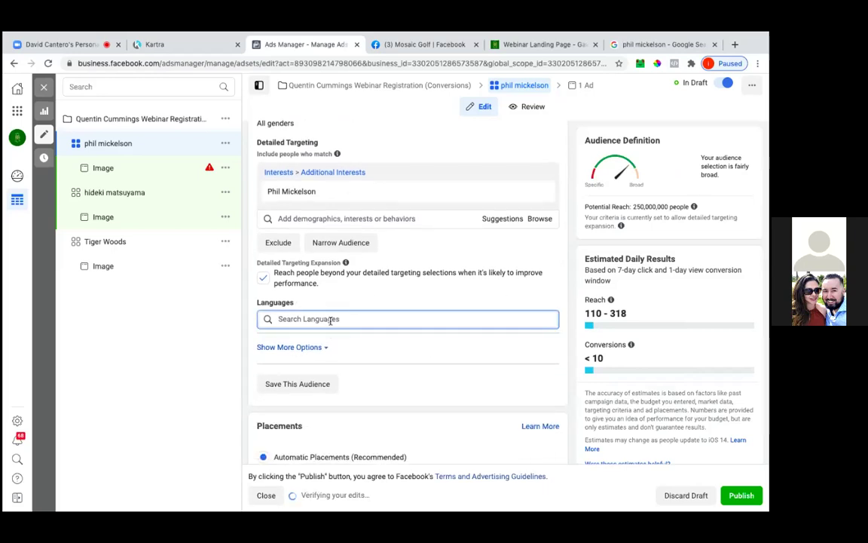
type("engl")
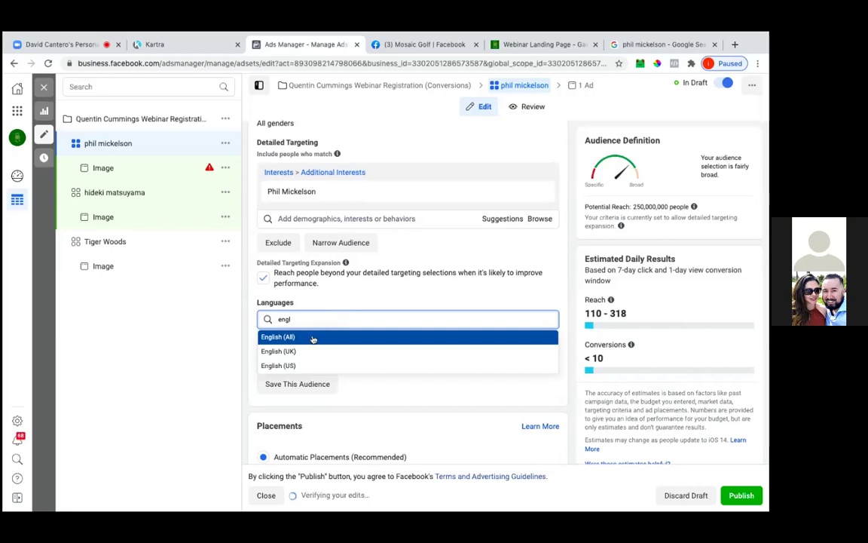
left_click(313, 338)
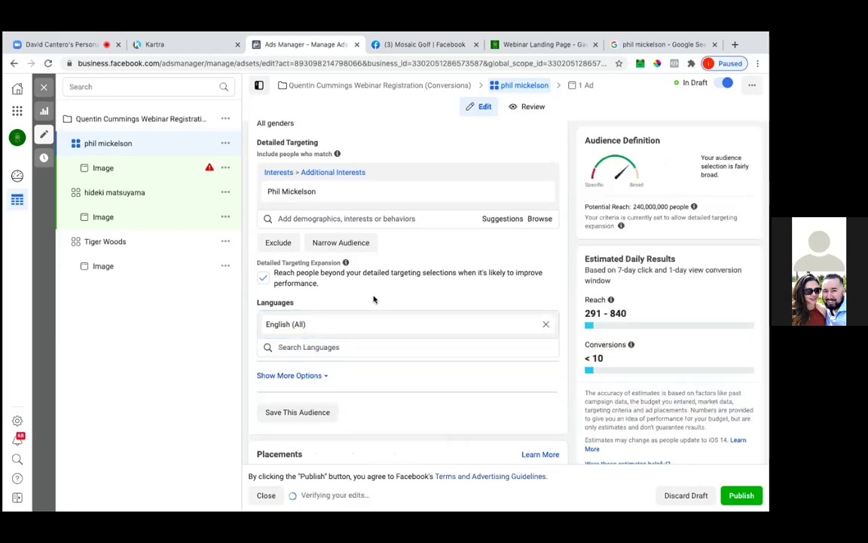
- Set up the phil mickelson ad set's Image ad to use the existing free virtual golf lesson post, and check its creative and tracking settings
scroll(373, 299, "down", 3)
scroll(373, 299, "down", 6)
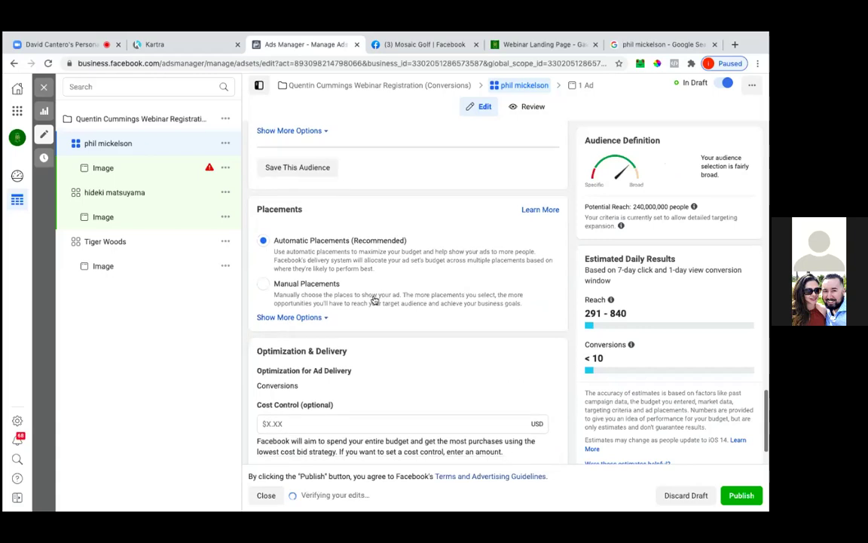
left_click(167, 173)
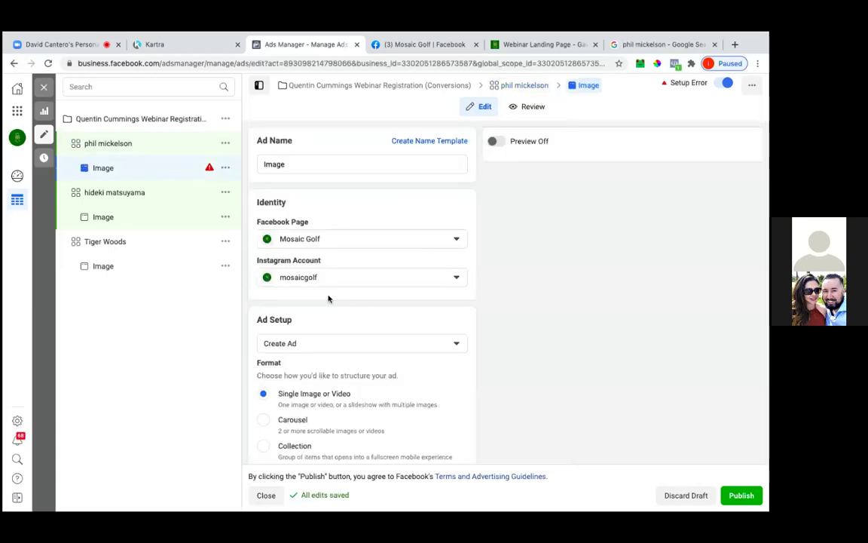
left_click(316, 319)
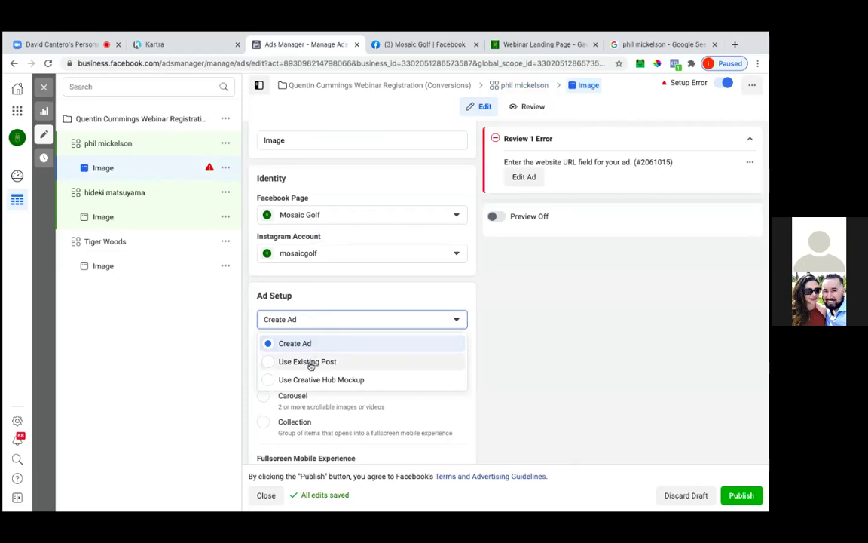
left_click(310, 362)
scroll(310, 366, "down", 3)
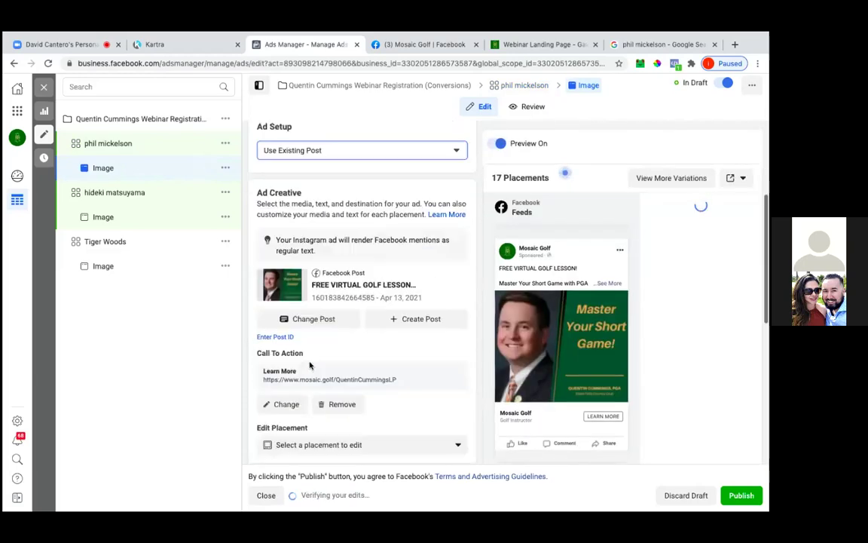
scroll(309, 366, "down", 3)
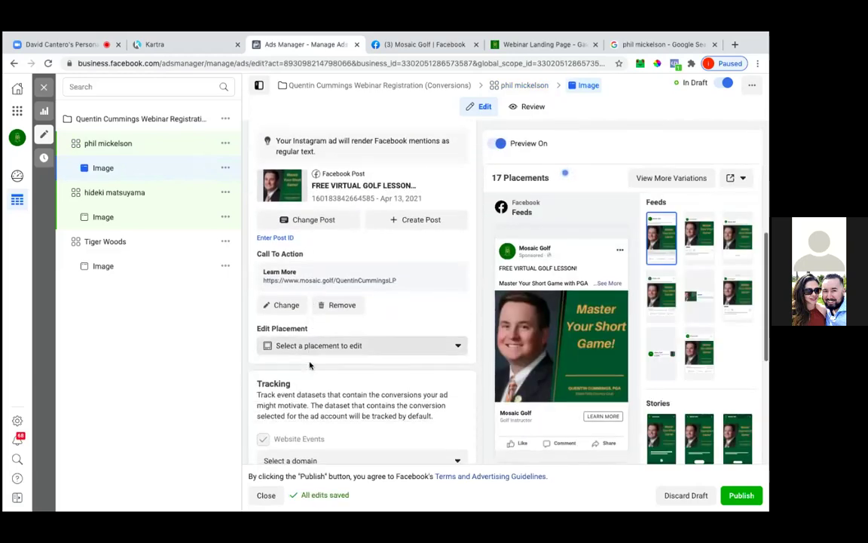
scroll(309, 365, "down", 4)
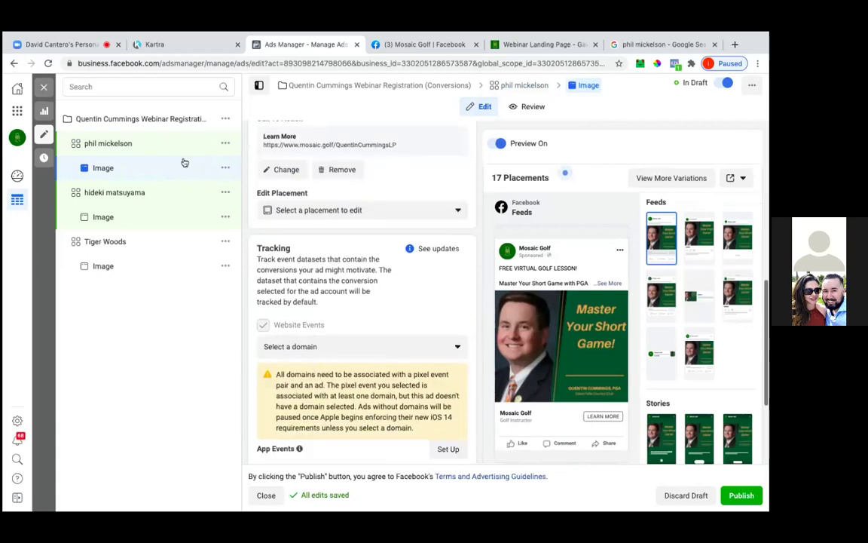
- Leave the ad editor without publishing the drafts and clear the selected ad set and ad
left_click(44, 89)
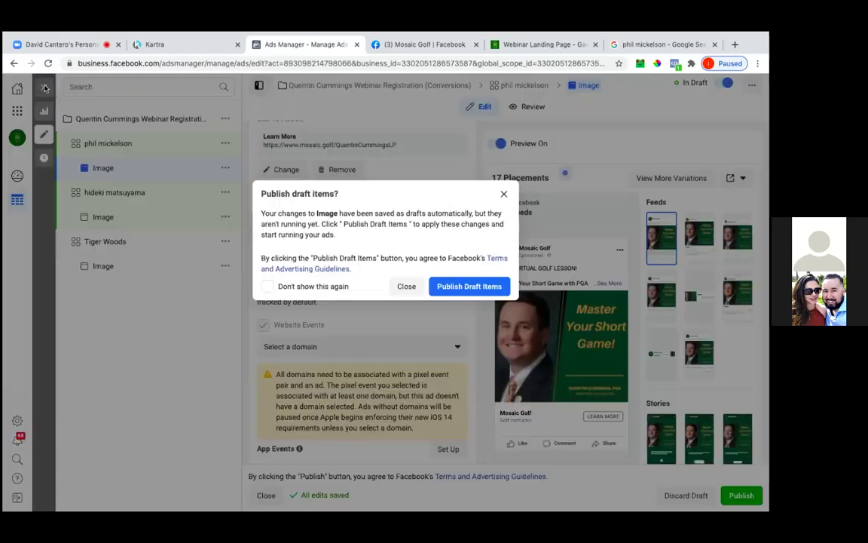
left_click(406, 286)
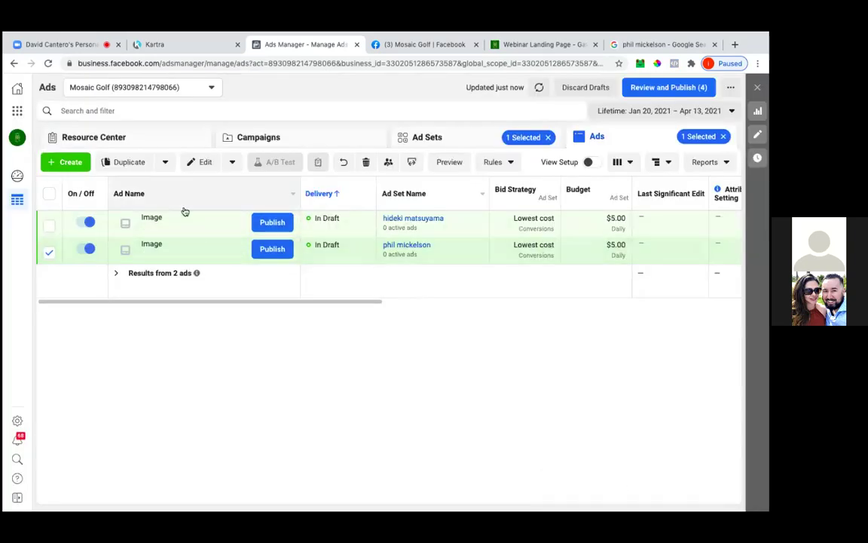
left_click(549, 137)
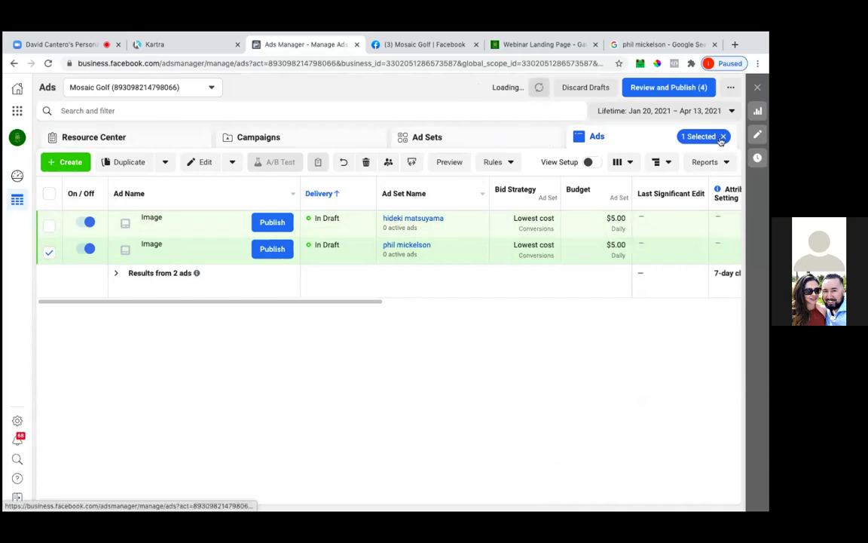
left_click(723, 137)
- Select the webinar registration conversions campaign and list its ad sets
left_click(311, 143)
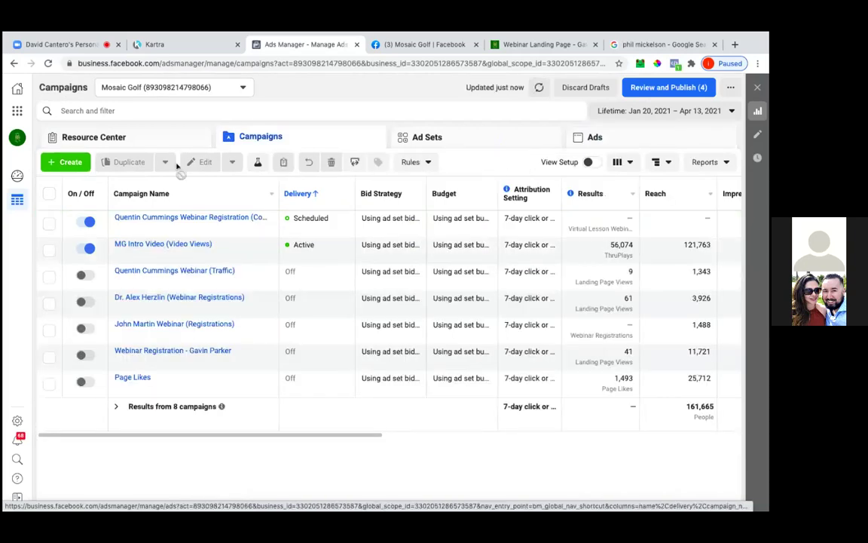
left_click(49, 225)
left_click(436, 139)
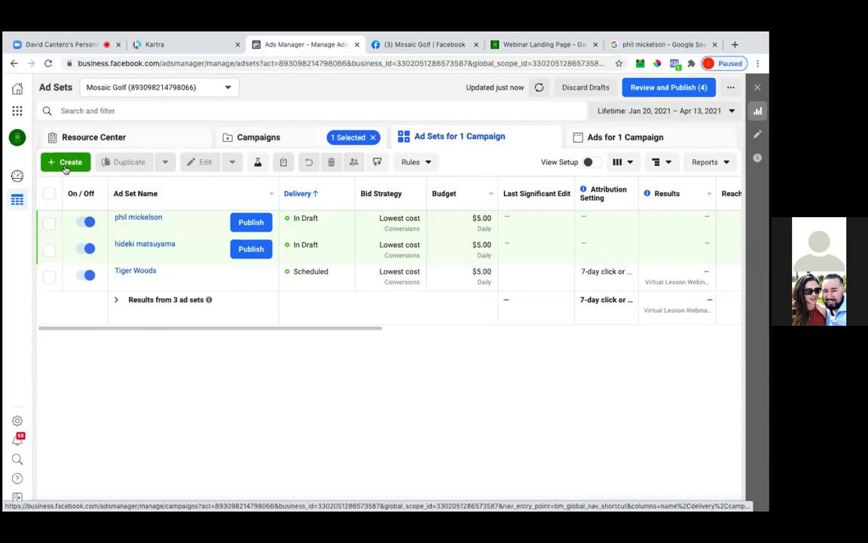
- Create an ad set named Dustin Johnson with an ad named Image in the existing webinar registration conversions campaign
left_click(65, 163)
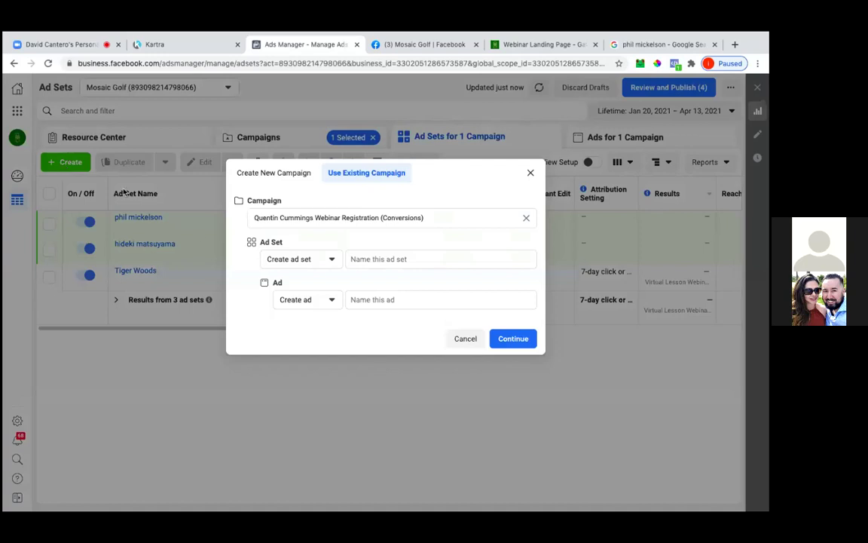
left_click(366, 263)
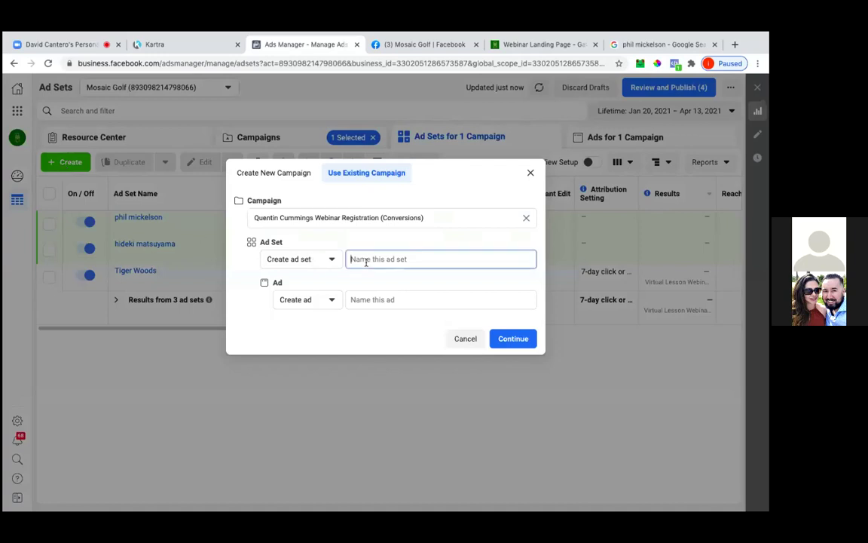
type("Dustin Johnson")
key("Tab")
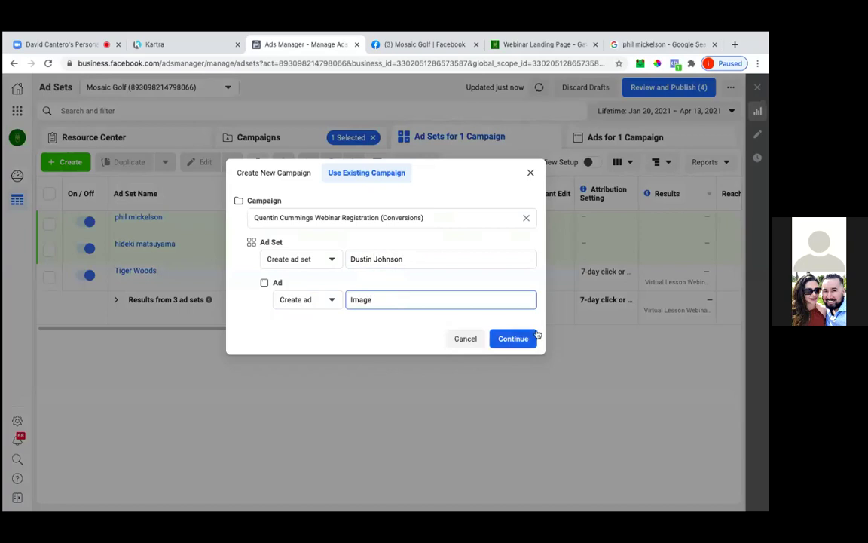
left_click(514, 339)
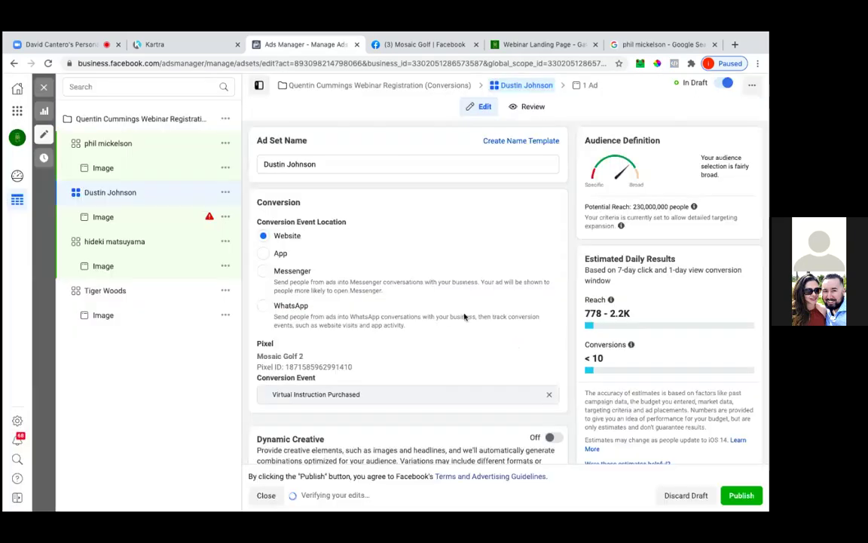
- Set the Dustin Johnson ad set's daily budget to $5.00
scroll(398, 303, "down", 5)
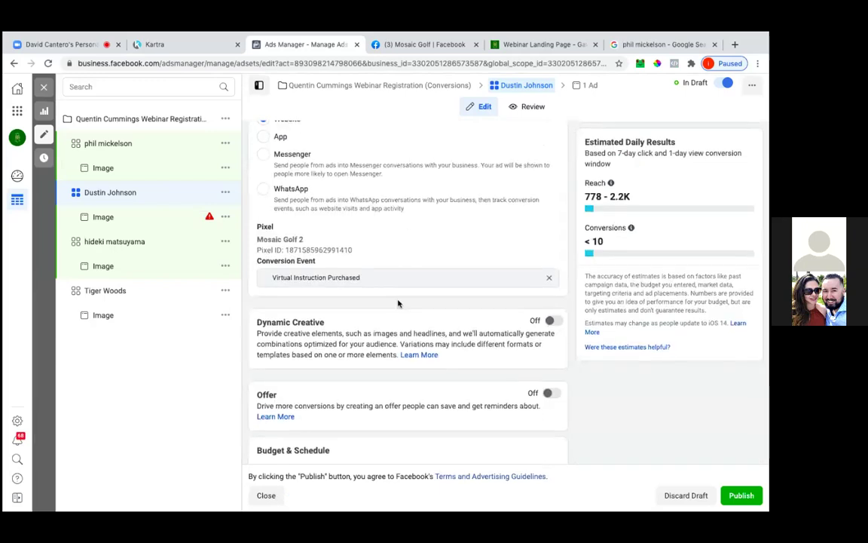
scroll(398, 303, "down", 1)
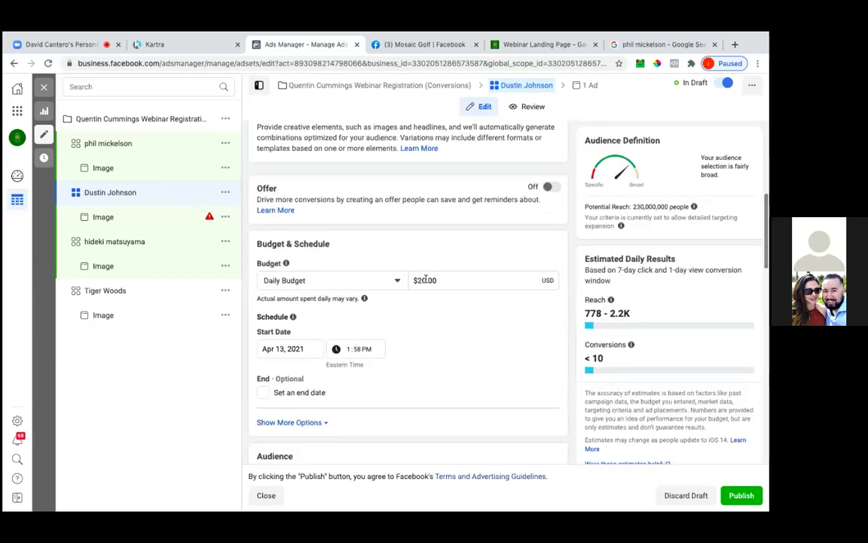
left_click(420, 280)
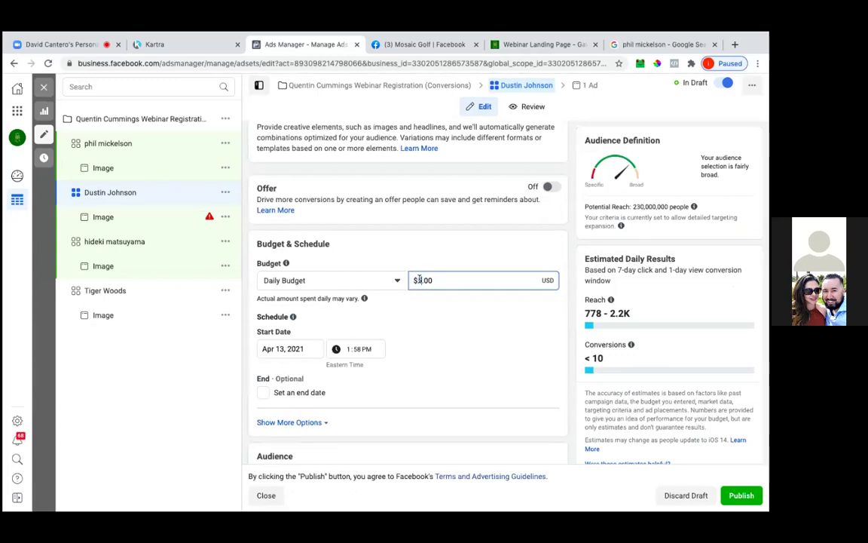
left_click(279, 363)
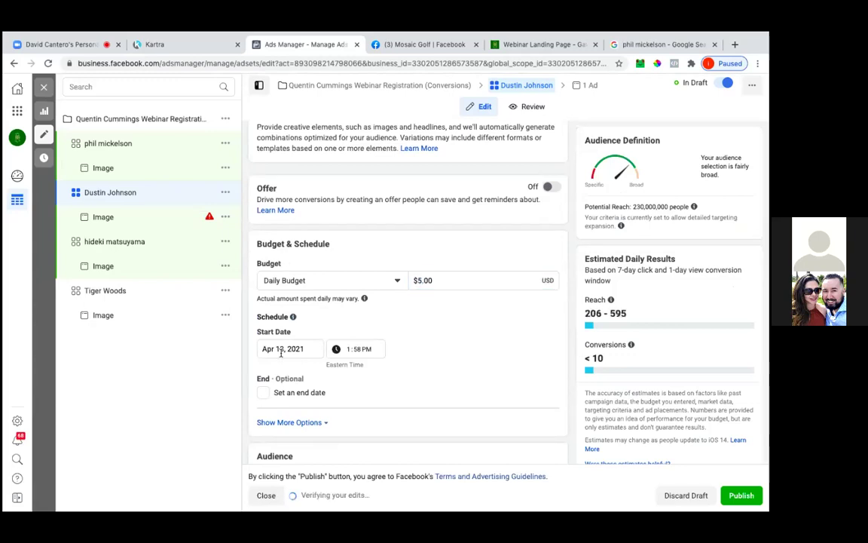
- Schedule the Dustin Johnson ad set to start on Apr 14, 2021 at 6:00 AM
left_click(282, 350)
left_click(322, 429)
left_click(349, 354)
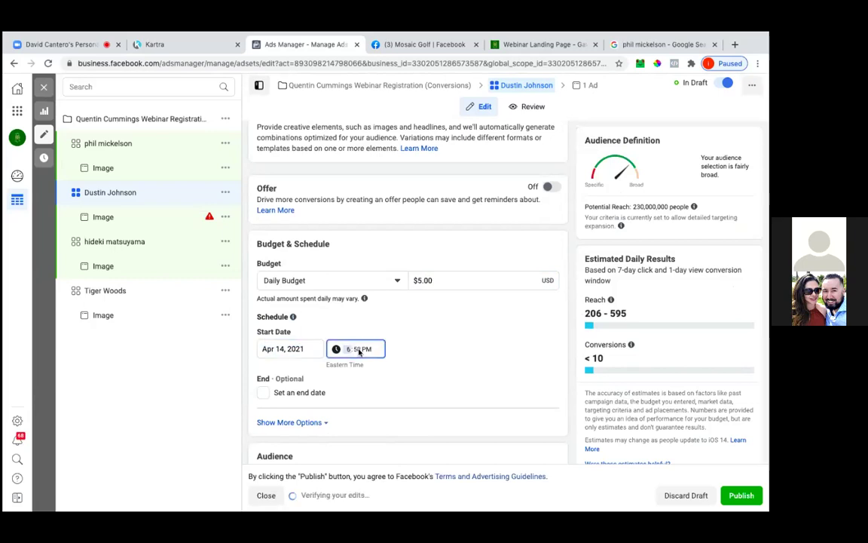
type("00a")
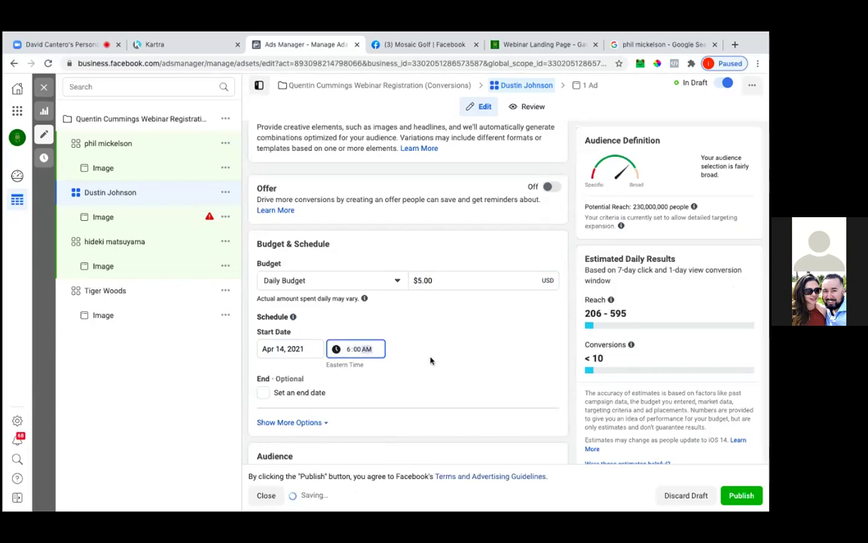
- Set the Dustin Johnson ad set's location targeting to people living in this location
scroll(430, 360, "down", 1)
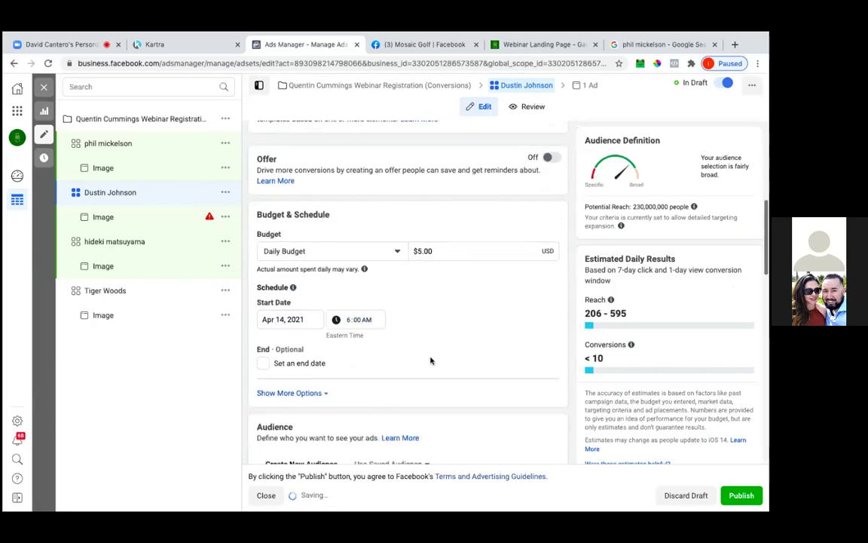
scroll(430, 359, "down", 3)
scroll(431, 358, "down", 1)
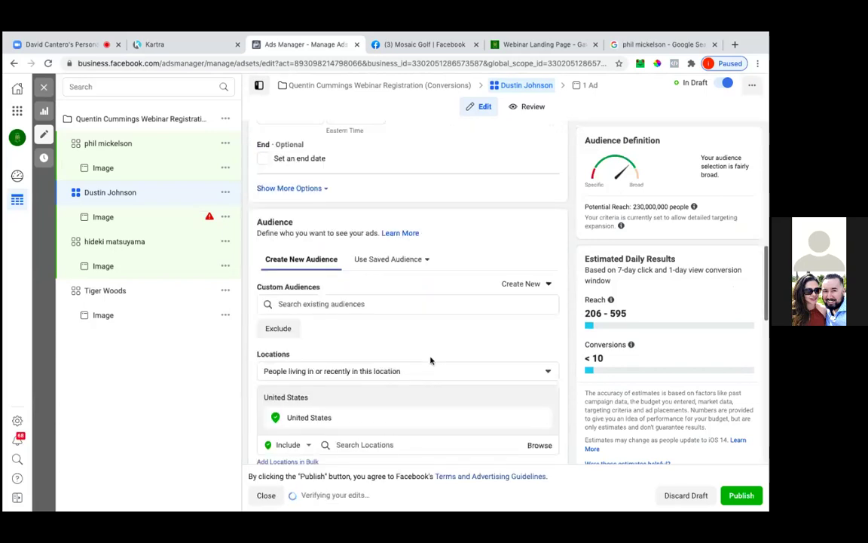
scroll(431, 359, "down", 2)
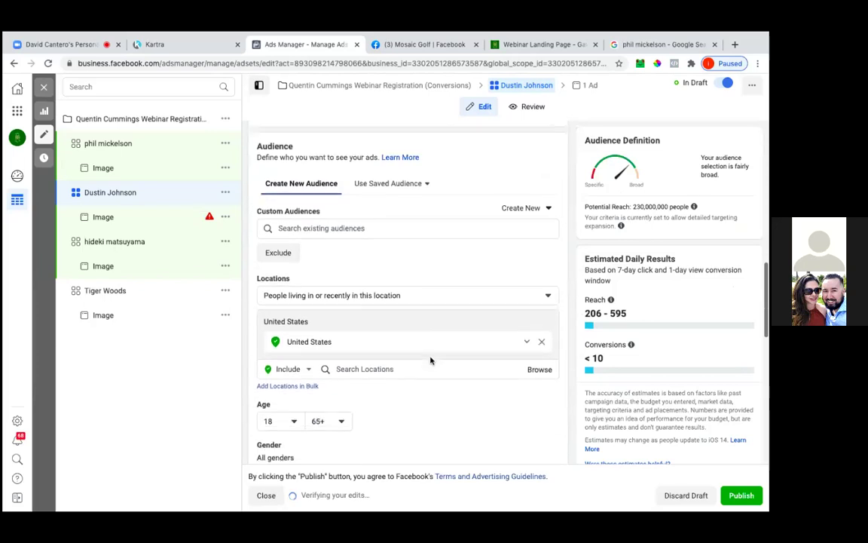
left_click(384, 283)
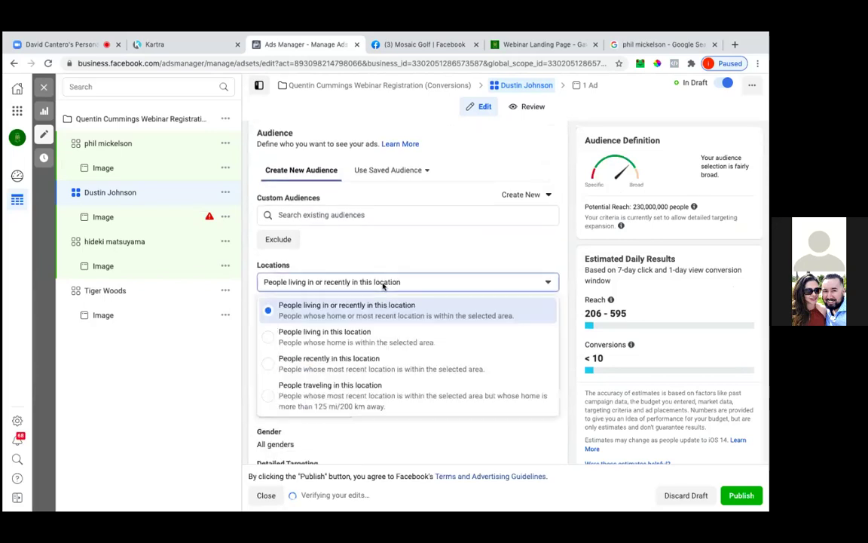
left_click(341, 339)
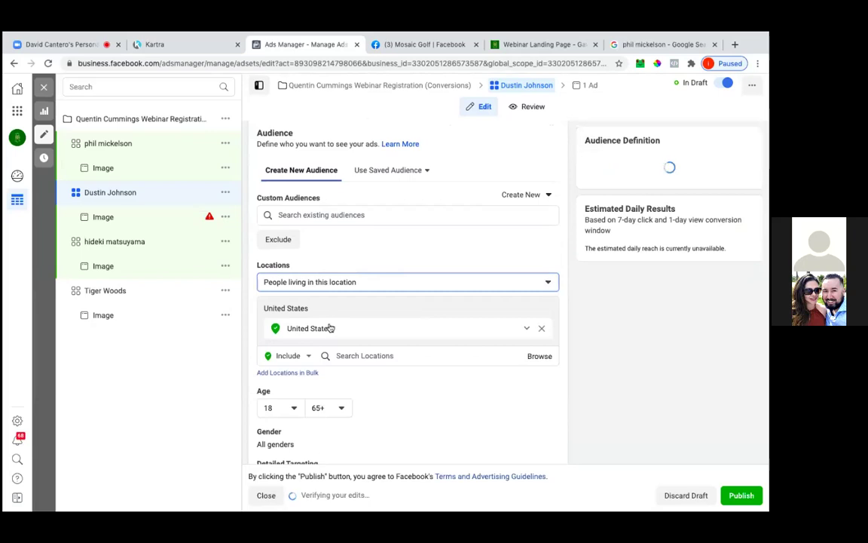
- Add United Kingdom, Canada and Australia to the Dustin Johnson ad set's included locations
left_click(384, 357)
type("united ki")
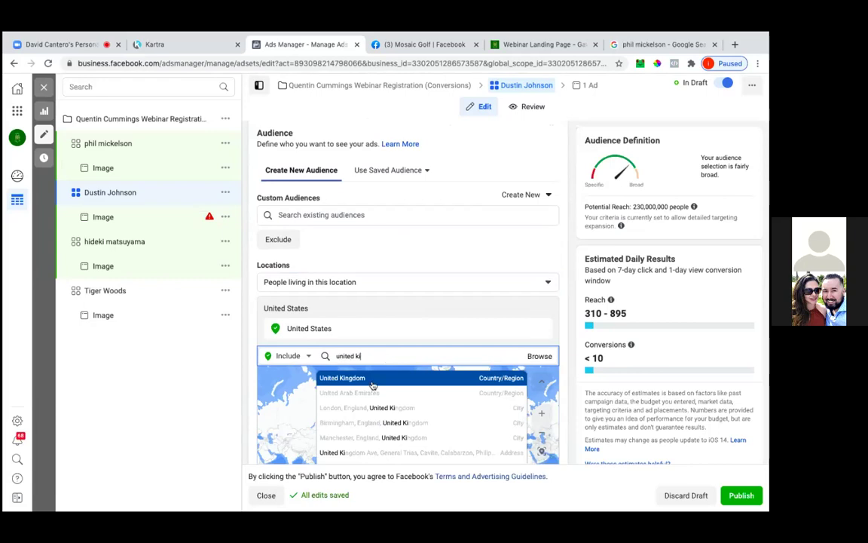
left_click(372, 381)
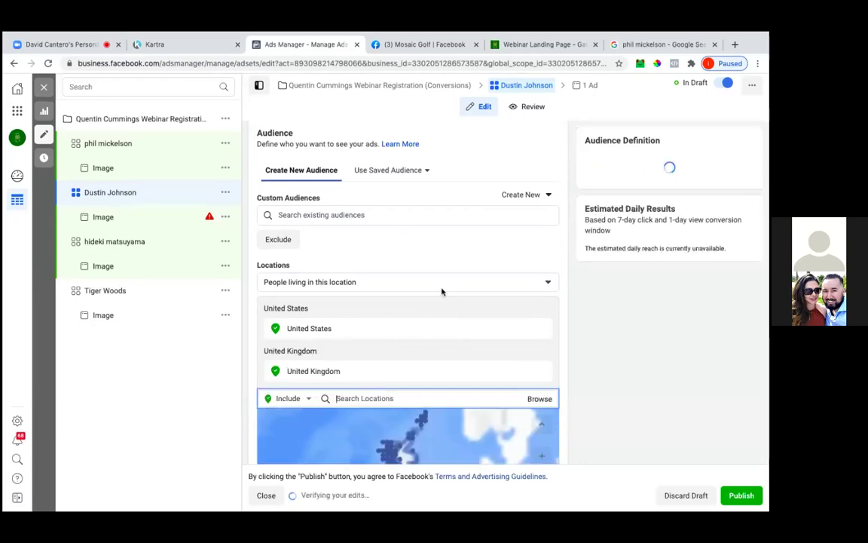
type("canada")
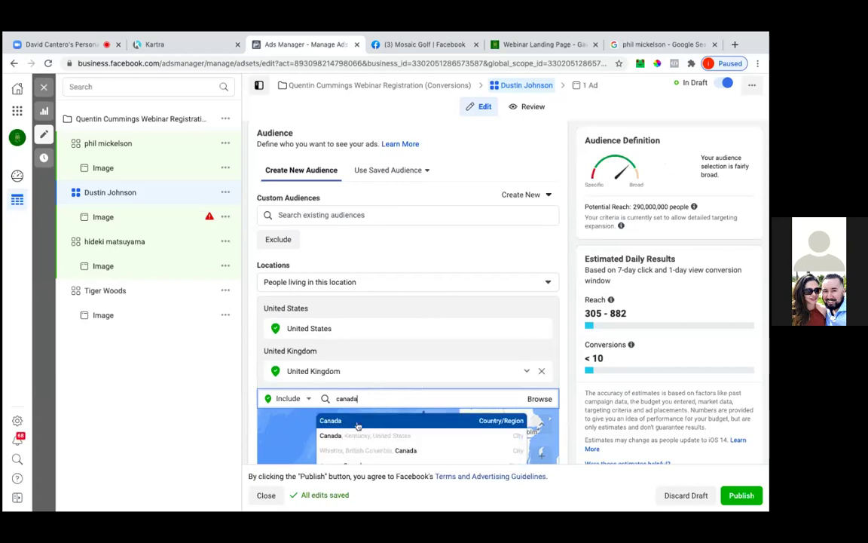
left_click(358, 424)
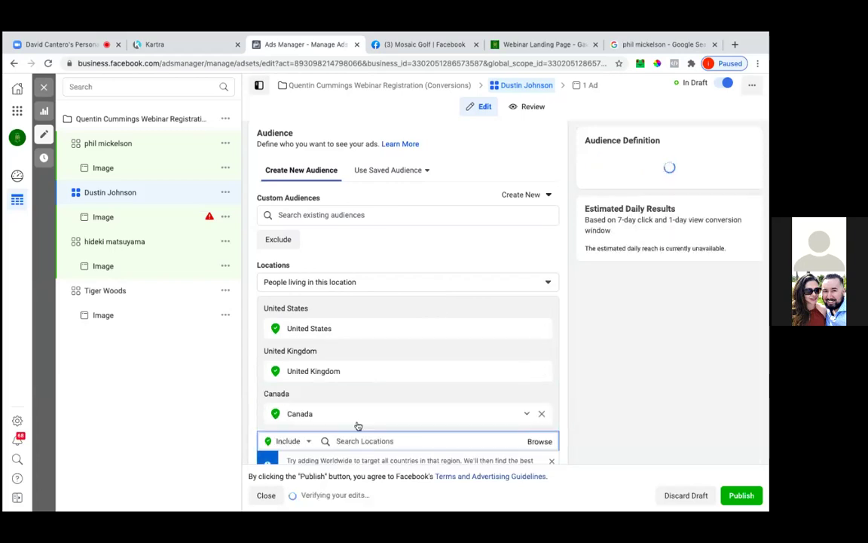
type("austr")
scroll(386, 407, "down", 1)
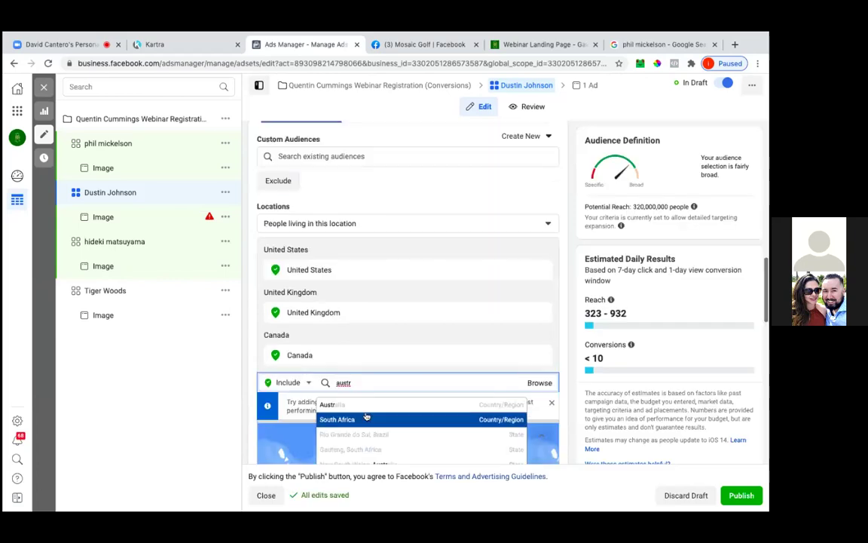
left_click(365, 409)
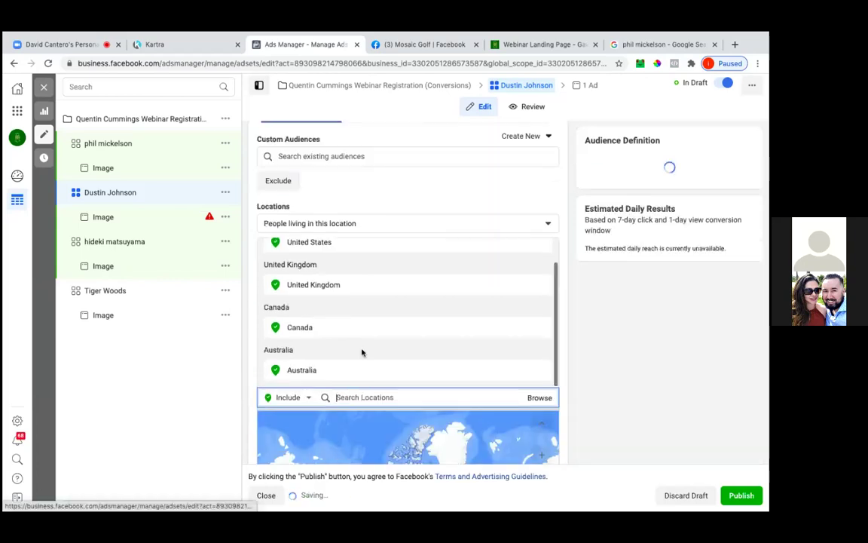
- Set the Dustin Johnson audience's age range to 23–60
scroll(374, 349, "down", 2)
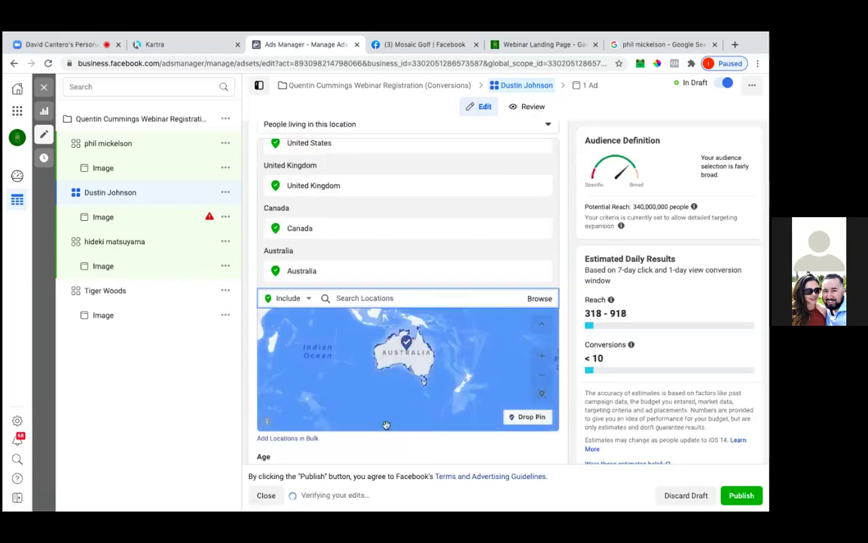
scroll(386, 452, "down", 1)
scroll(387, 450, "down", 1)
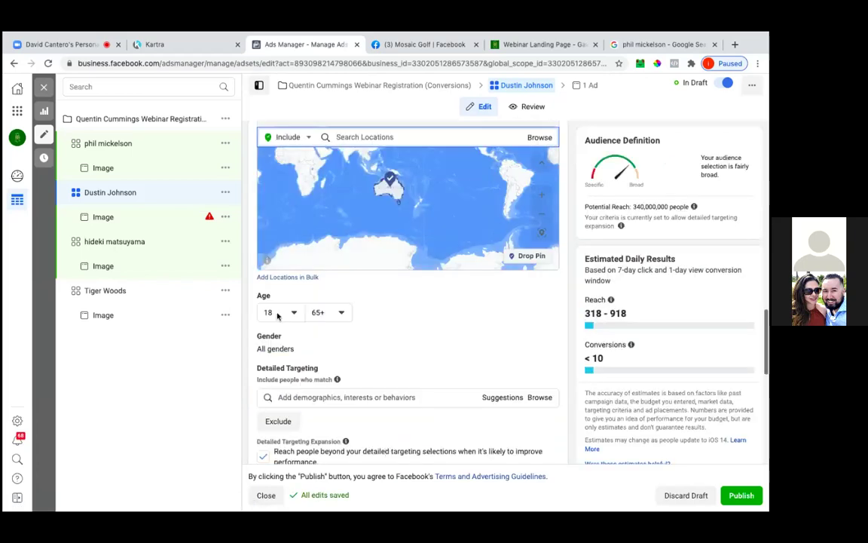
left_click(278, 315)
scroll(290, 399, "down", 1)
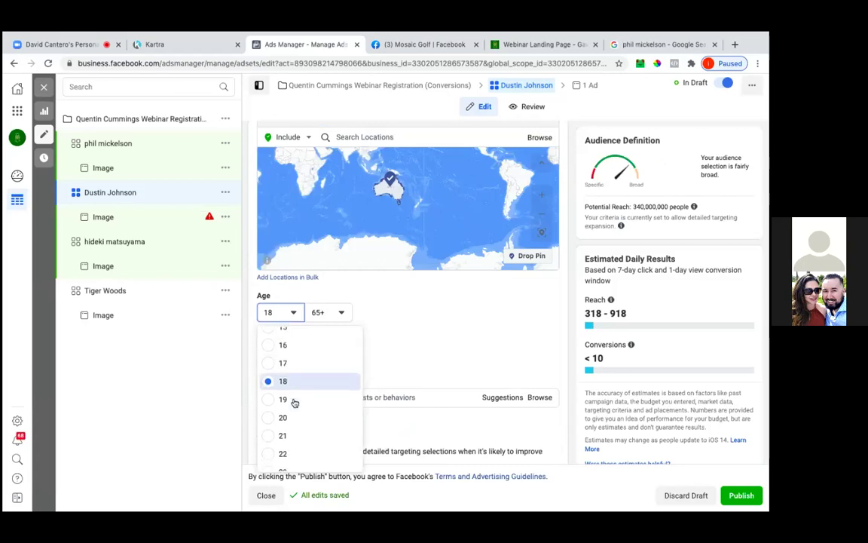
left_click(285, 469)
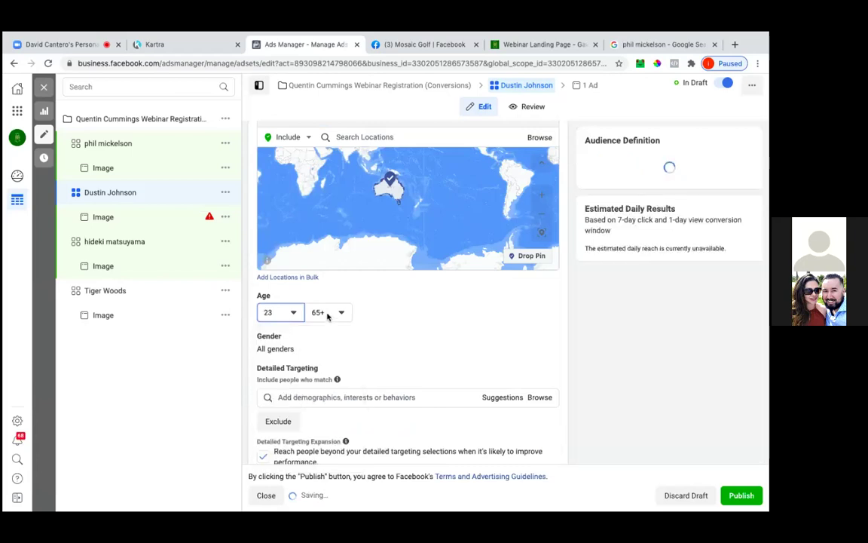
left_click(328, 313)
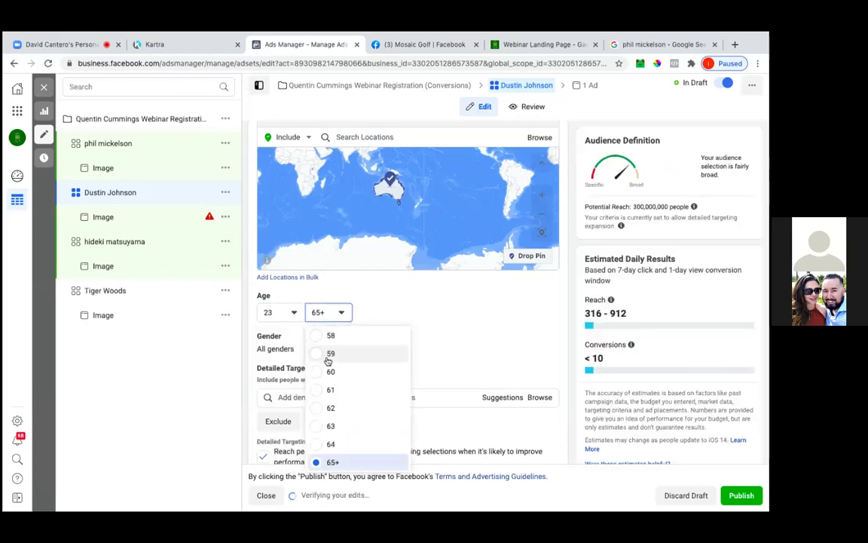
left_click(328, 370)
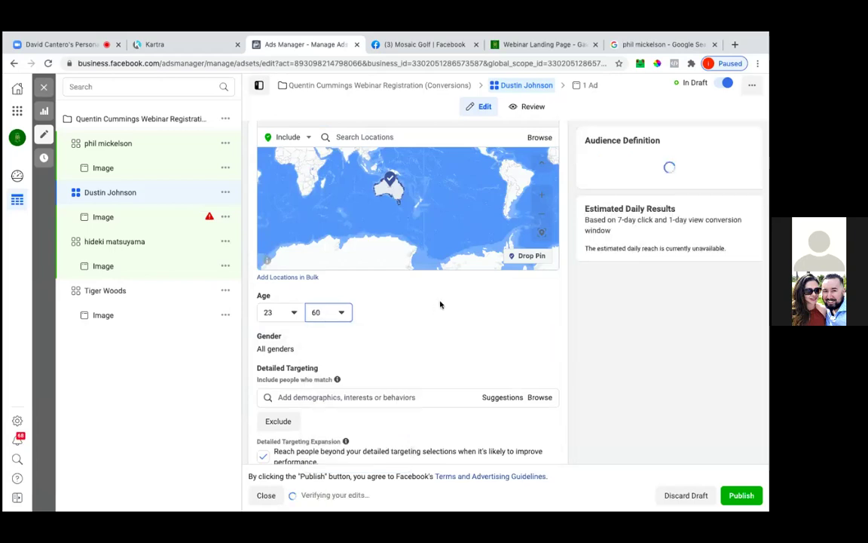
- Add the Dustin Johnson interest to the ad set's detailed targeting
scroll(395, 335, "down", 1)
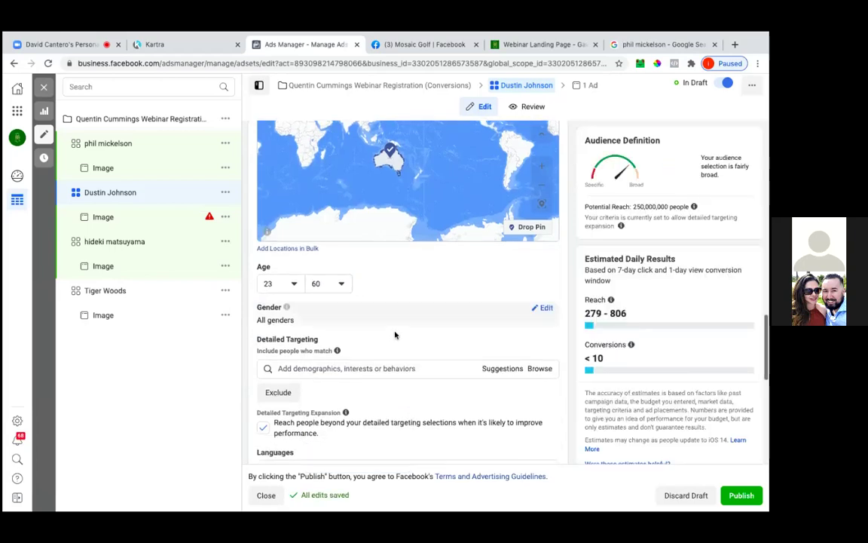
left_click(315, 368)
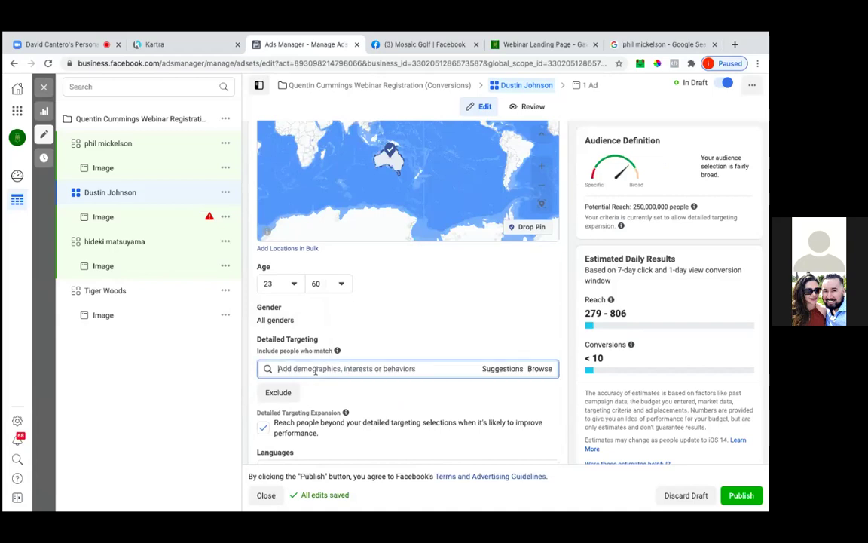
type("dustin joh")
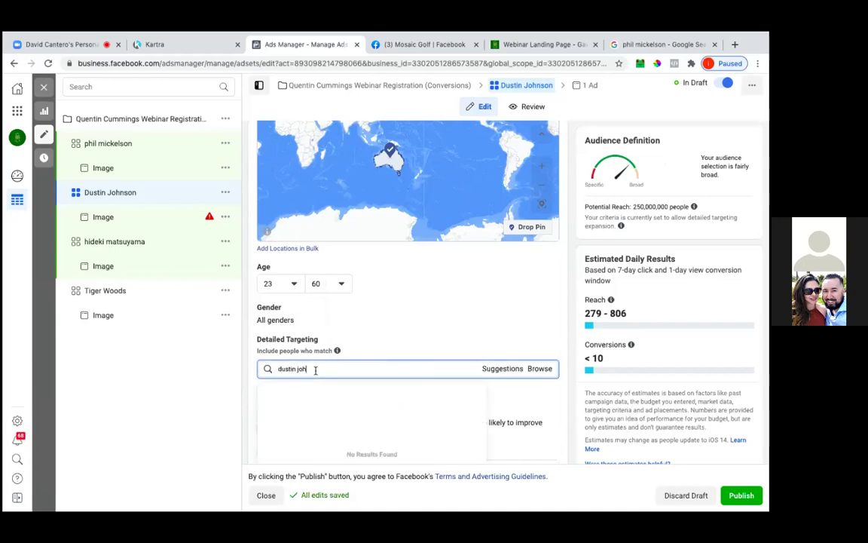
type("nson")
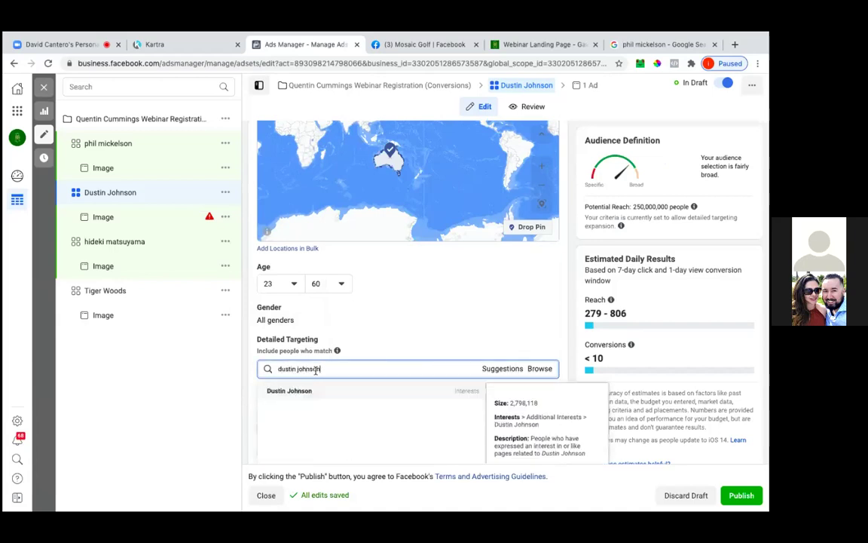
left_click(308, 392)
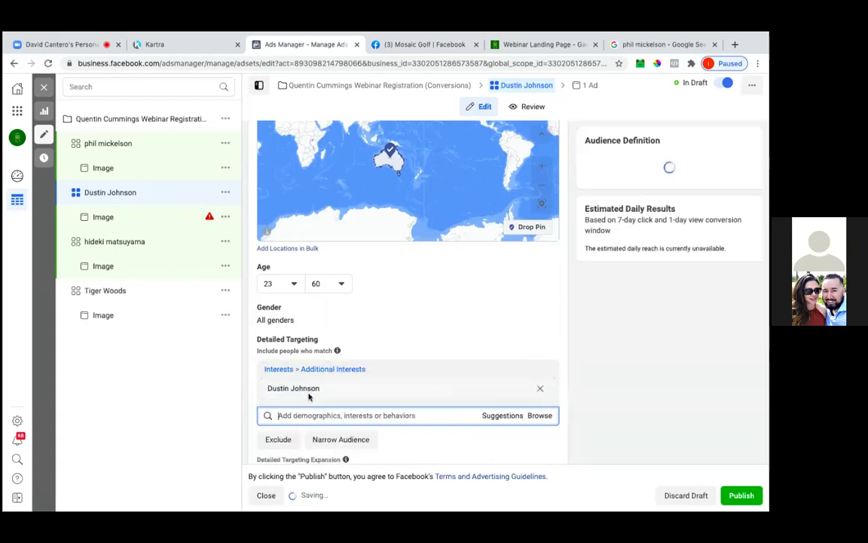
- Restrict the Dustin Johnson audience's language to English (All)
scroll(448, 322, "down", 1)
scroll(448, 321, "down", 1)
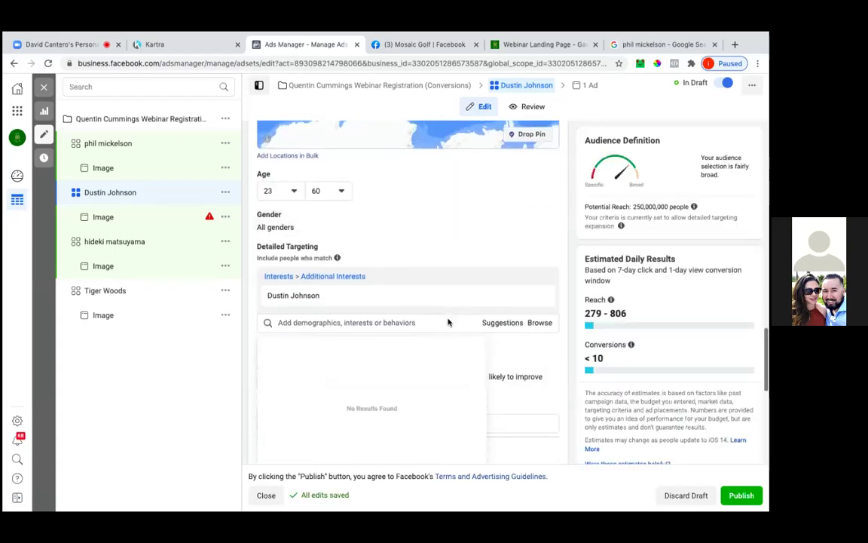
scroll(430, 326, "down", 1)
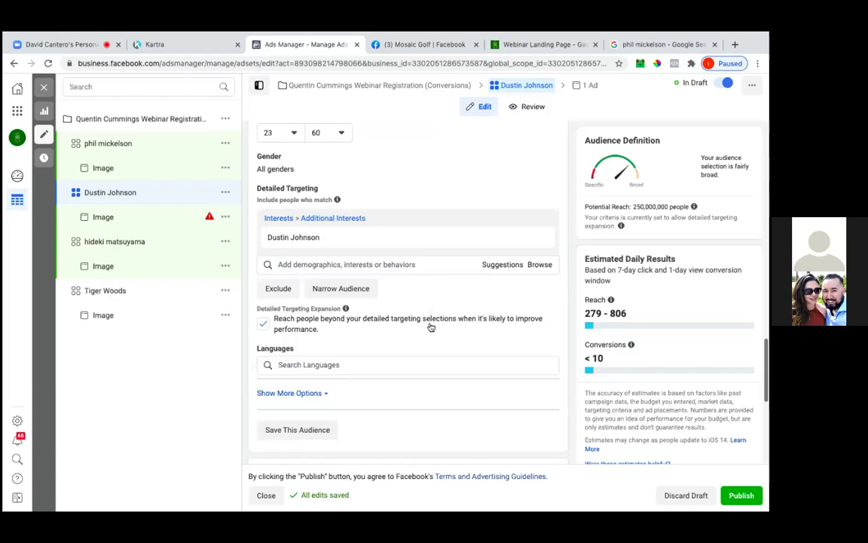
scroll(431, 327, "down", 1)
left_click(398, 318)
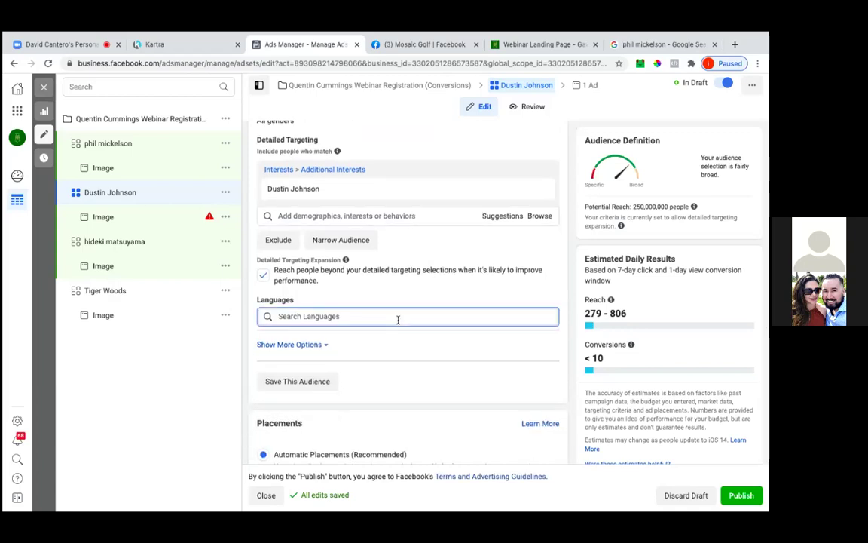
type("eng")
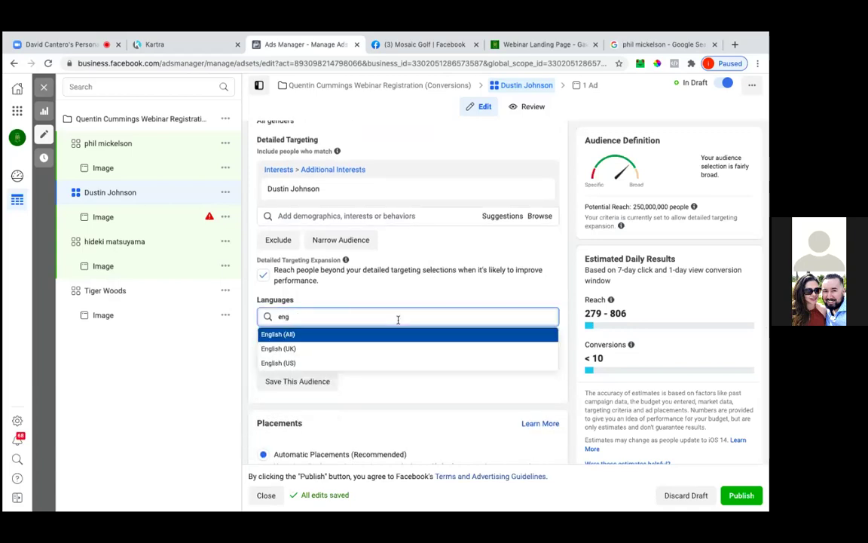
left_click(361, 342)
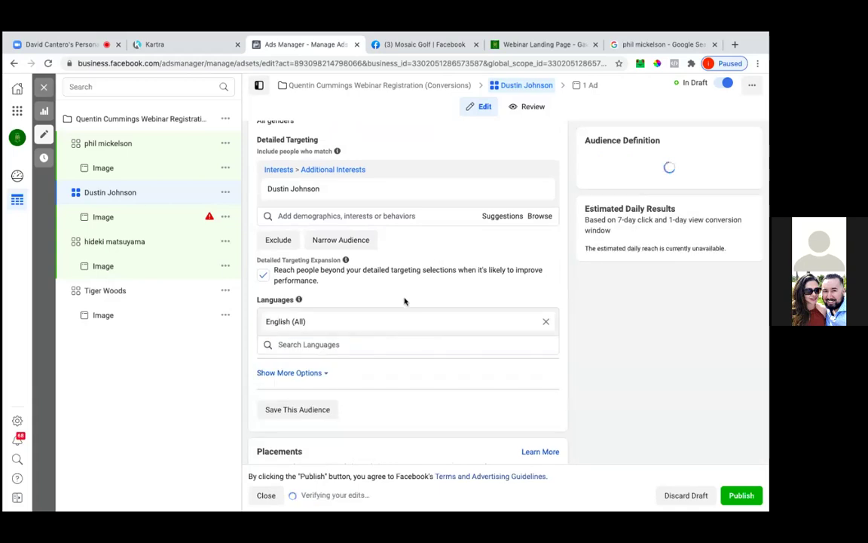
- Set up the Dustin Johnson ad set's Image ad to use an existing post, and check its creative and tracking settings
scroll(404, 302, "down", 3)
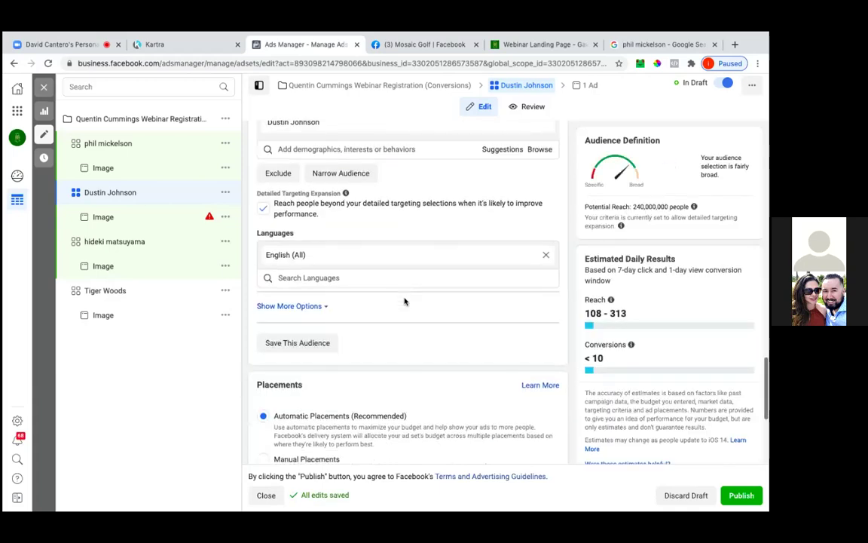
scroll(404, 301, "down", 5)
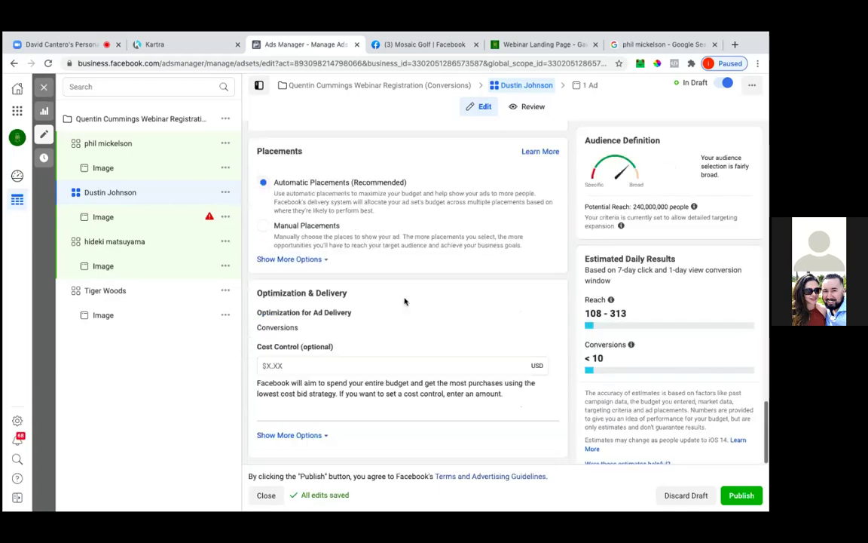
left_click(128, 223)
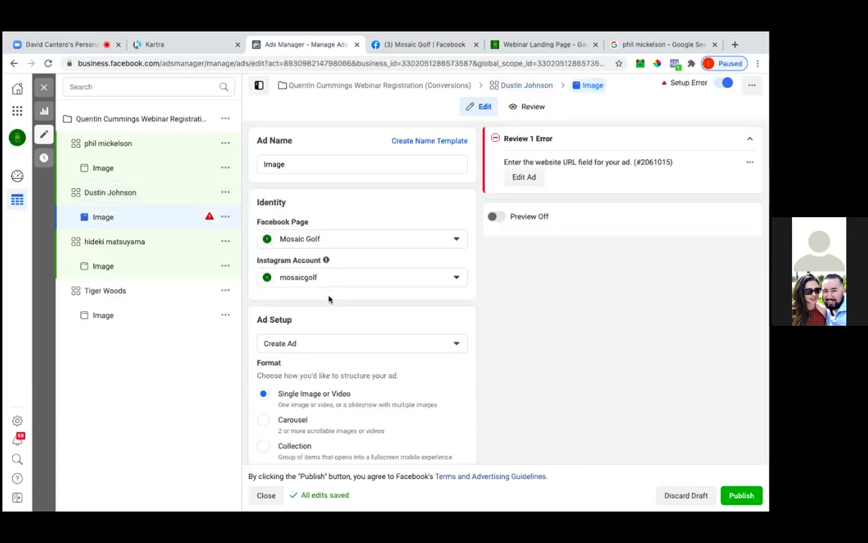
left_click(315, 348)
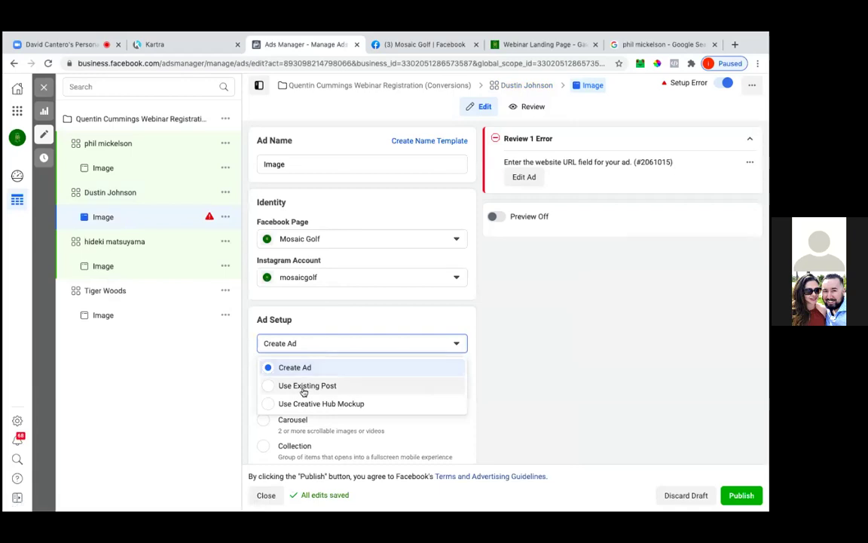
left_click(305, 386)
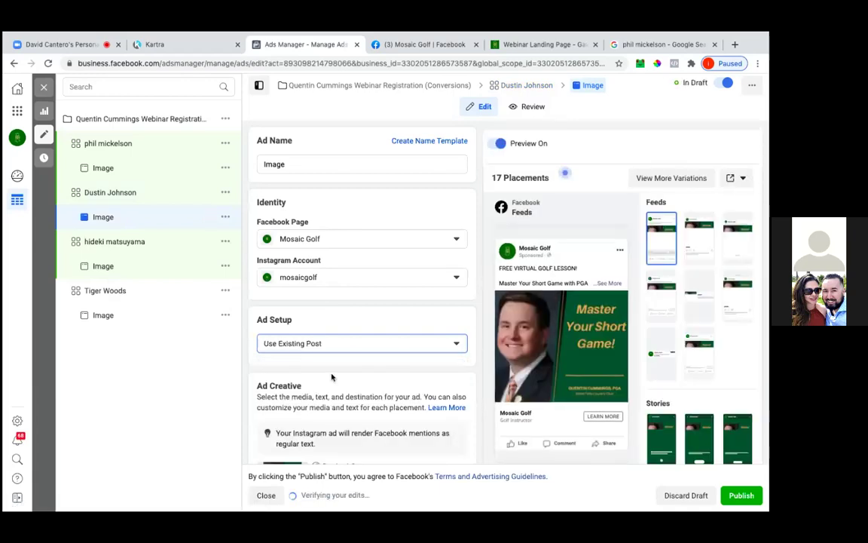
scroll(332, 377, "down", 8)
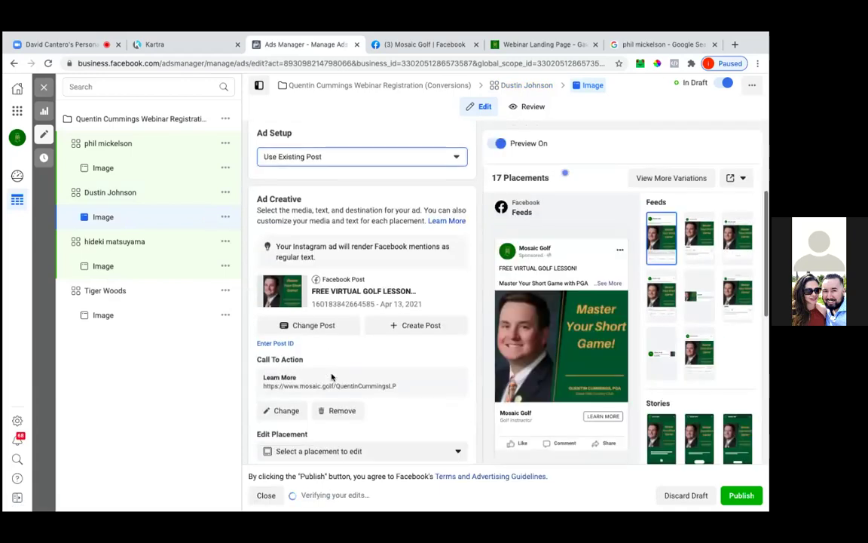
scroll(332, 375, "down", 3)
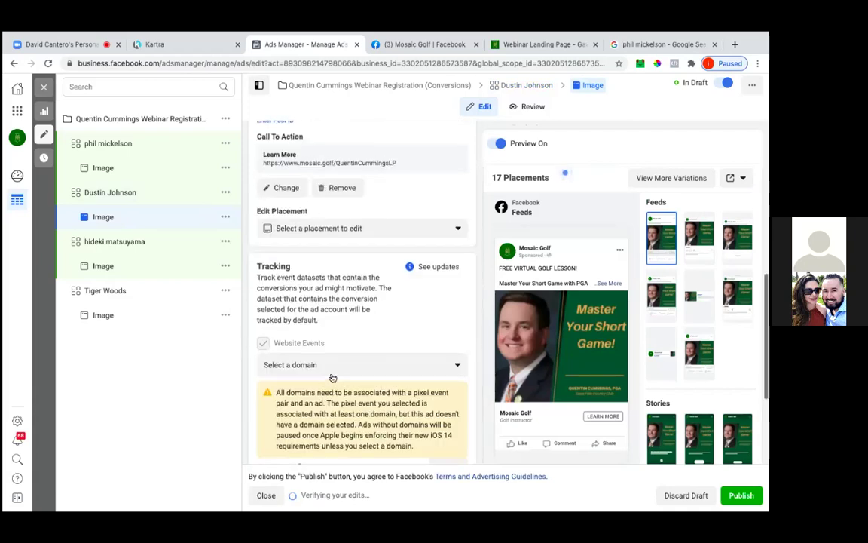
scroll(333, 378, "up", 3)
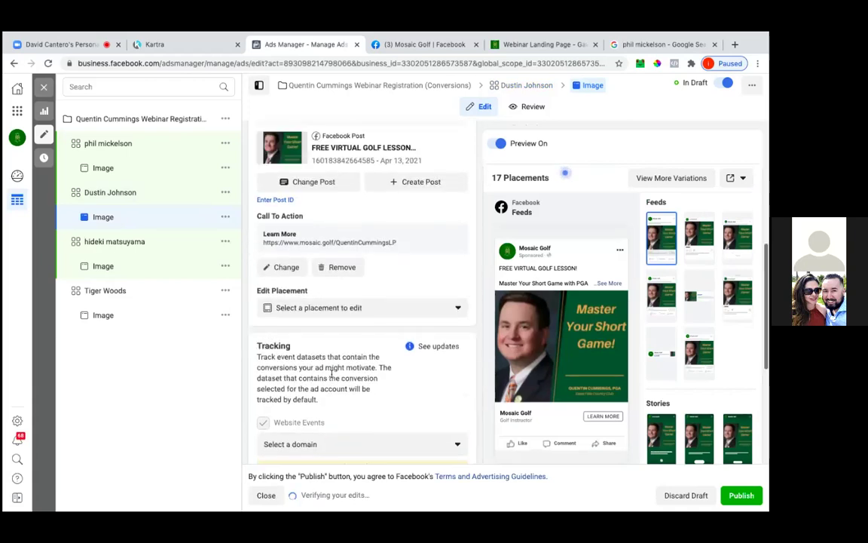
- Check the Dustin Johnson ad's tracking and call-to-action settings, and close the editor without publishing the draft
scroll(332, 377, "down", 2)
scroll(332, 377, "down", 3)
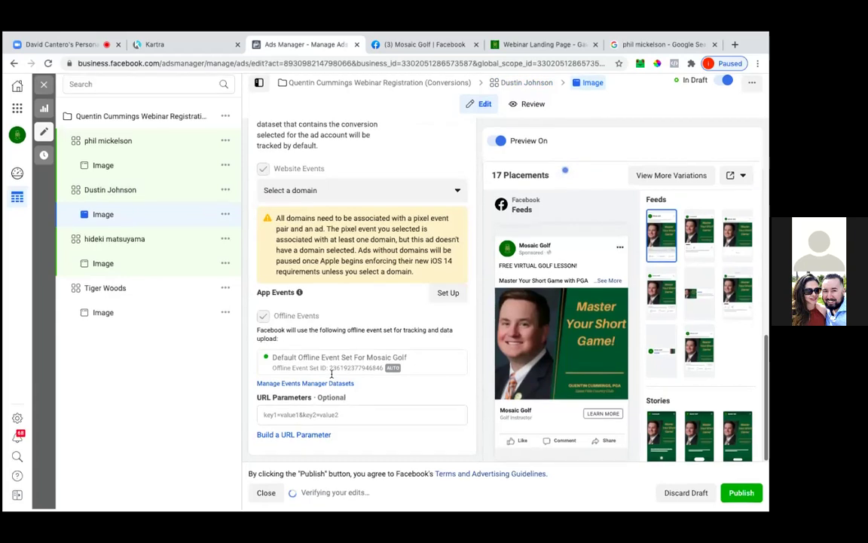
scroll(331, 373, "up", 2)
scroll(332, 374, "up", 1)
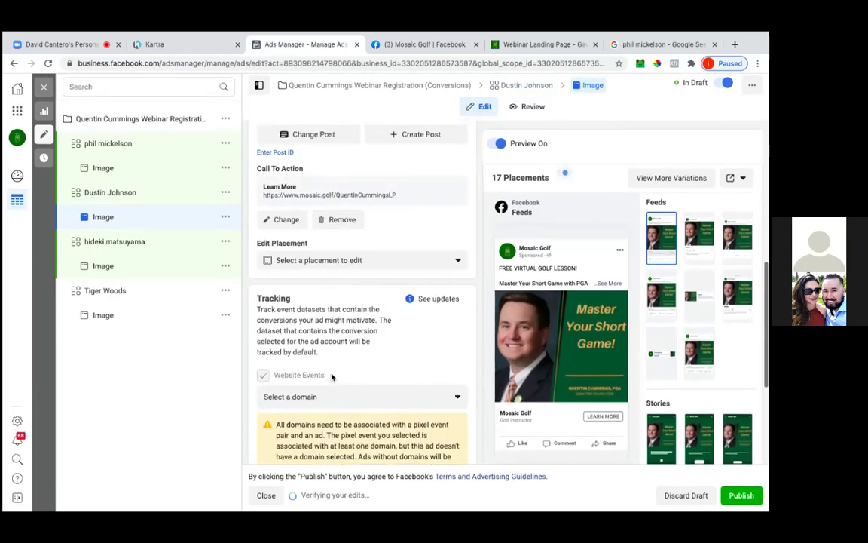
scroll(332, 377, "up", 4)
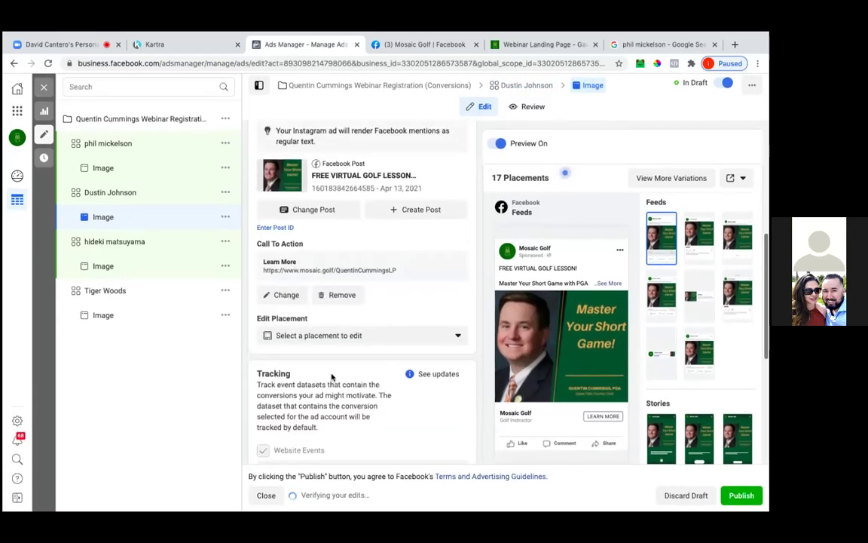
scroll(332, 379, "down", 1)
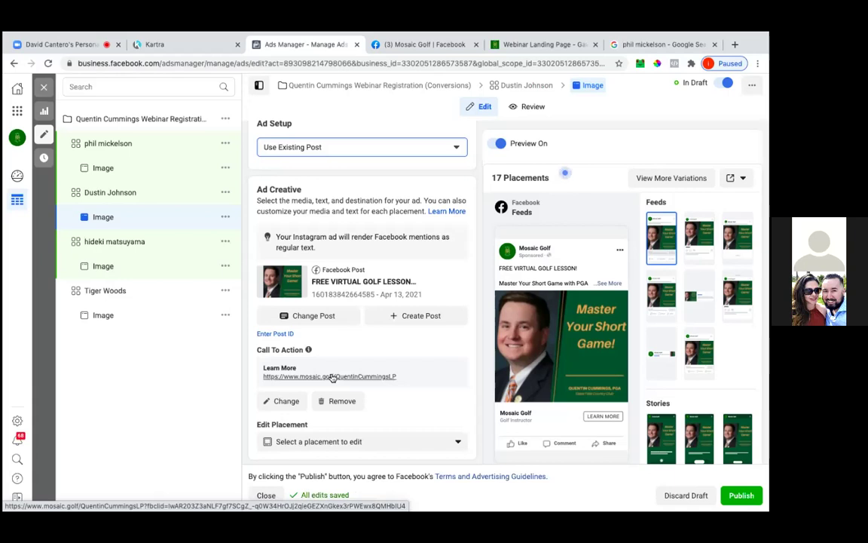
left_click(48, 92)
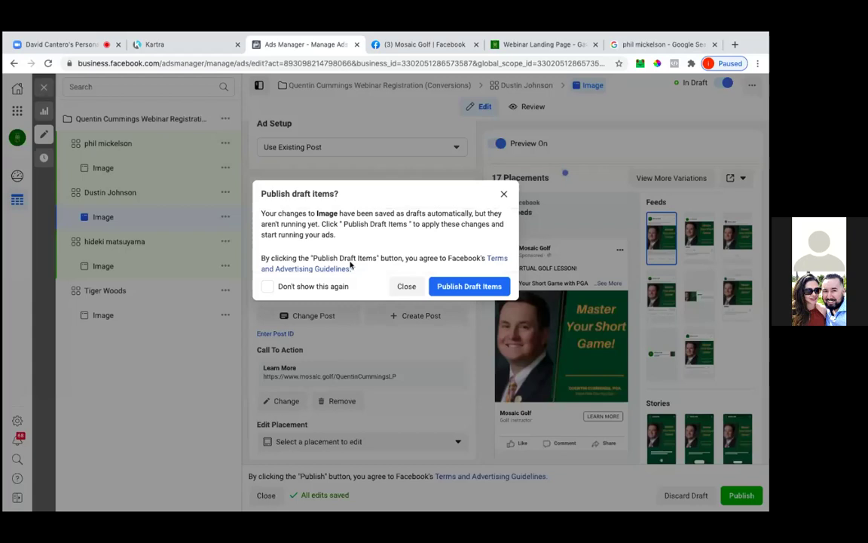
left_click(405, 286)
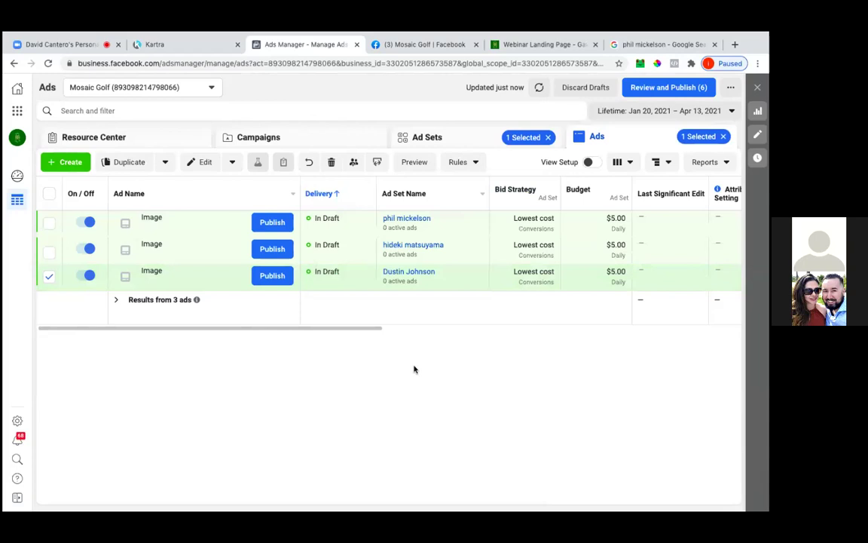
- Clear the ad set and ad selections and show all of the account's campaigns
left_click(549, 138)
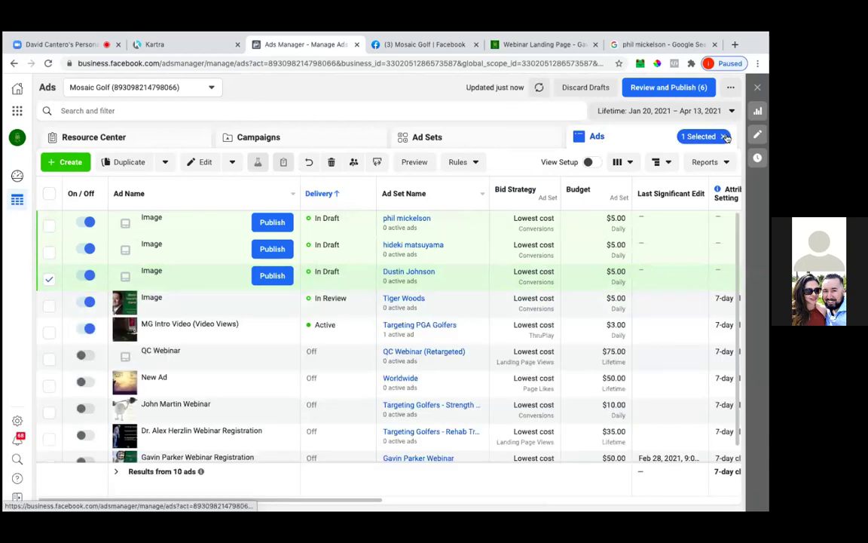
left_click(725, 137)
left_click(300, 140)
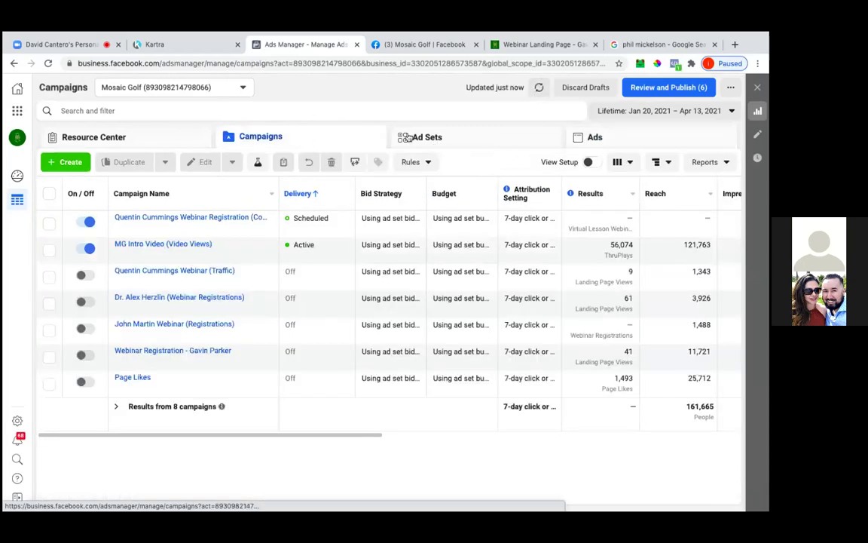
- Look through all ad sets and ads, and review the draft items without publishing them
left_click(419, 137)
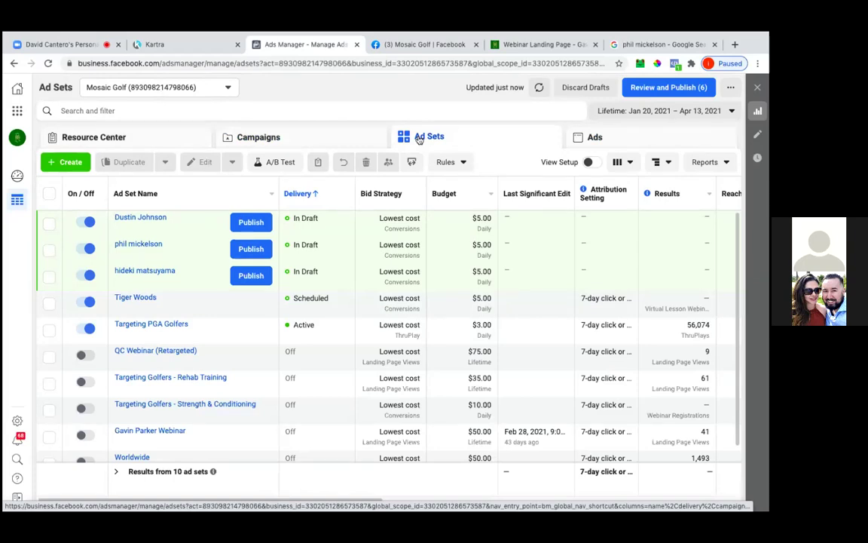
left_click(586, 139)
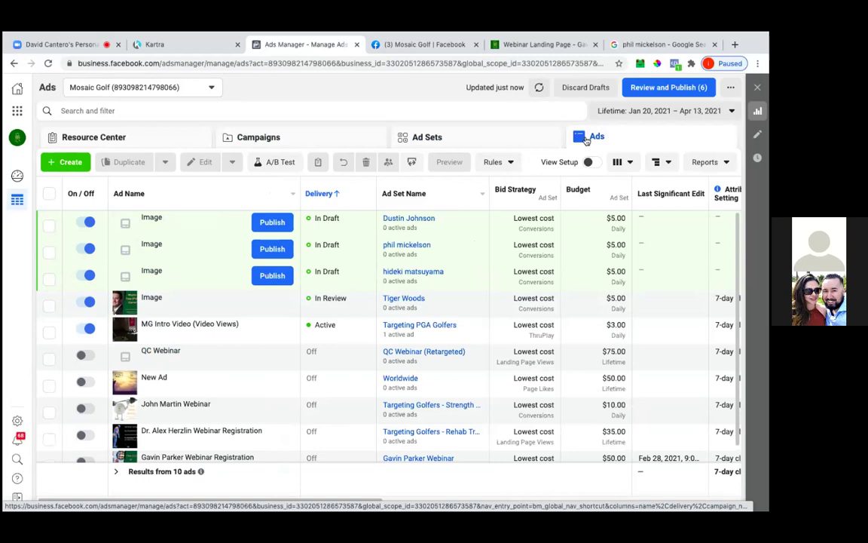
left_click(671, 88)
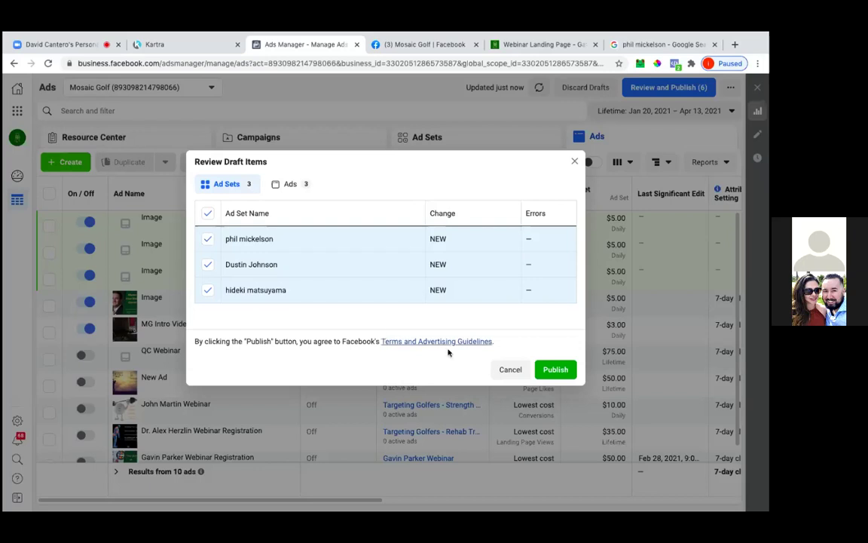
left_click(500, 371)
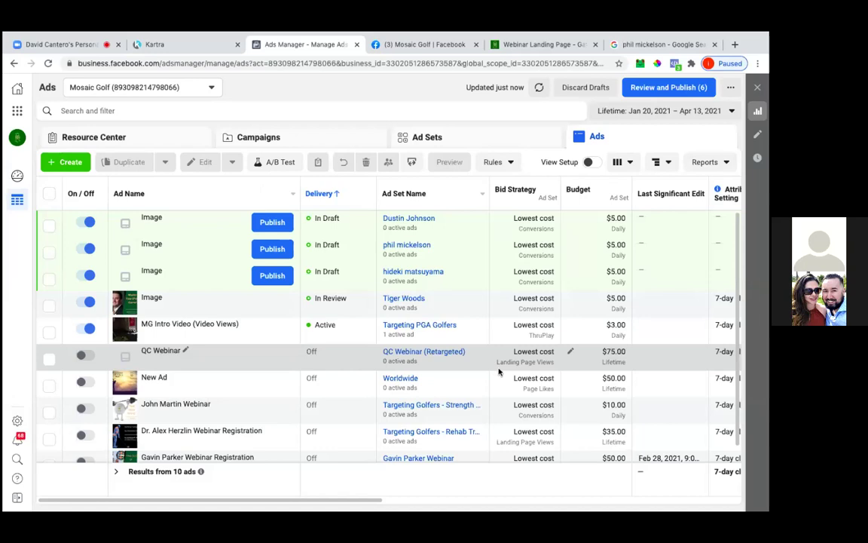
- Switch to Outlook and open the 3/23/21 message in the Coaching Call conversation
left_click(296, 494)
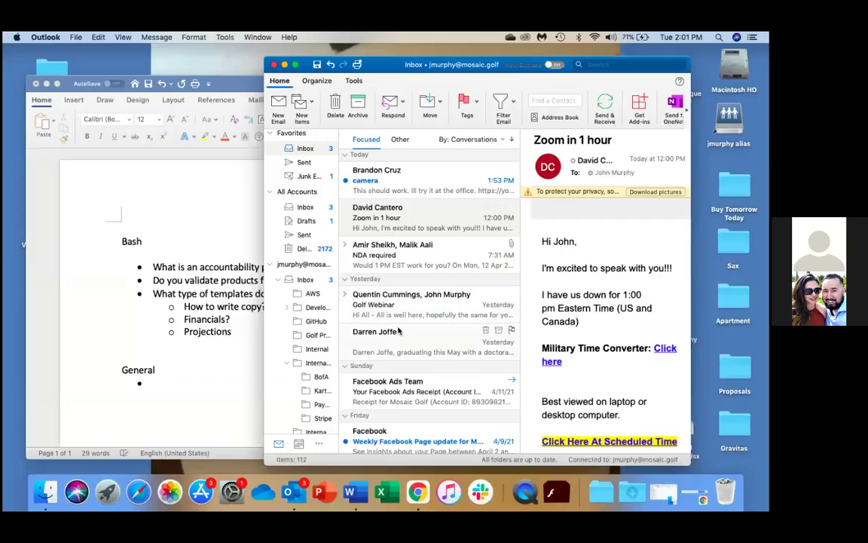
scroll(398, 377, "down", 1)
scroll(397, 377, "down", 10)
scroll(397, 377, "down", 3)
left_click(397, 377)
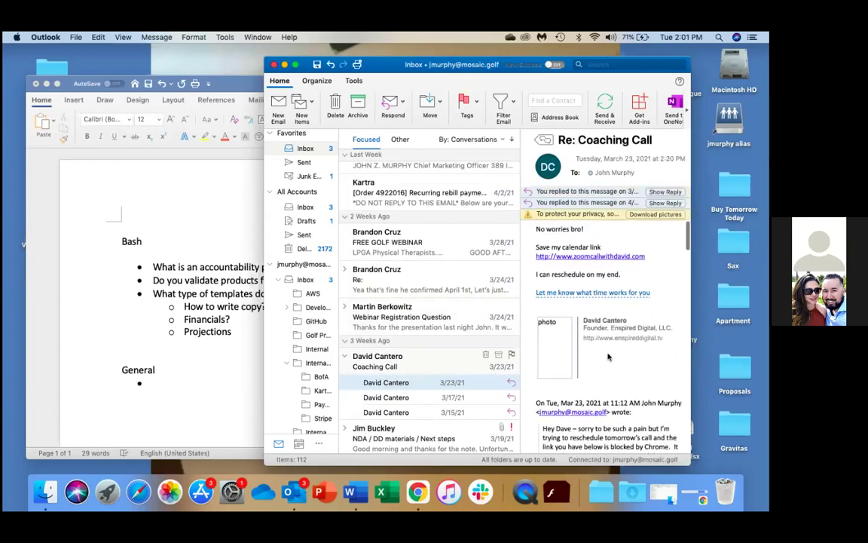
- Open the email's booking calendar link, view the session times for April 16, 2021, and close the booking page
left_click(588, 257)
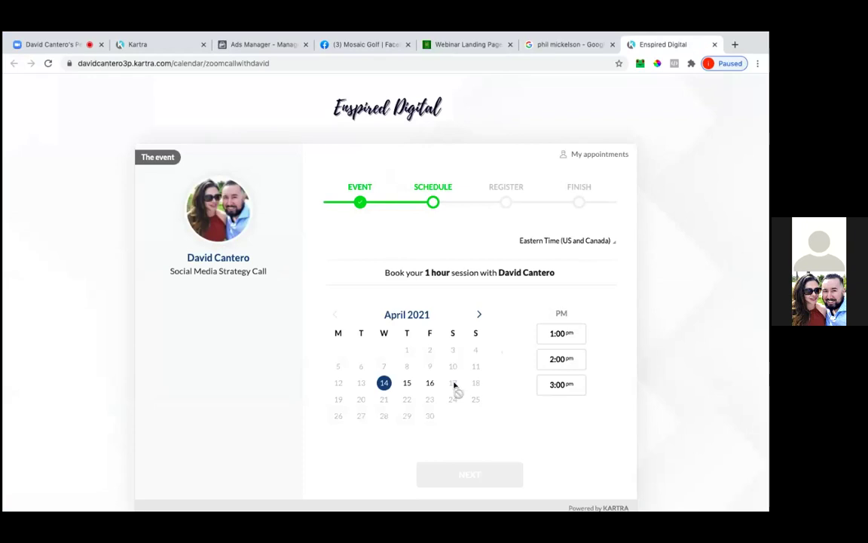
left_click(429, 383)
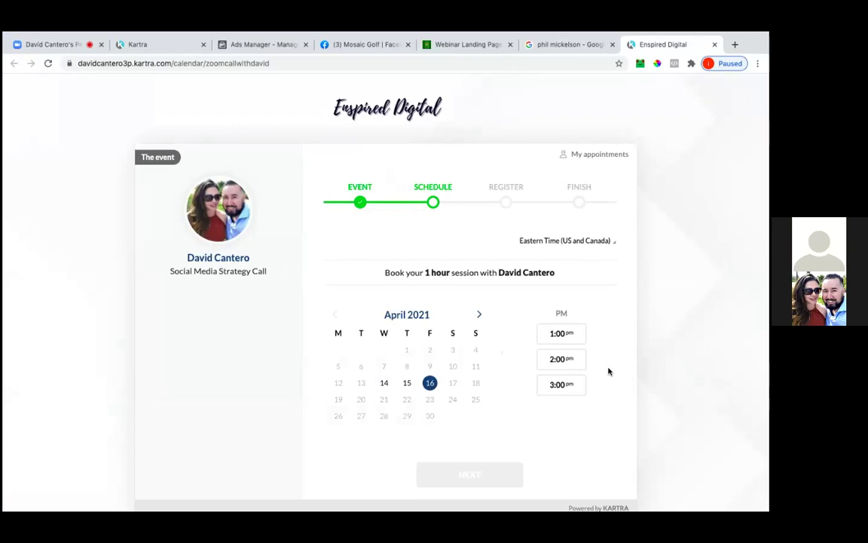
left_click(713, 46)
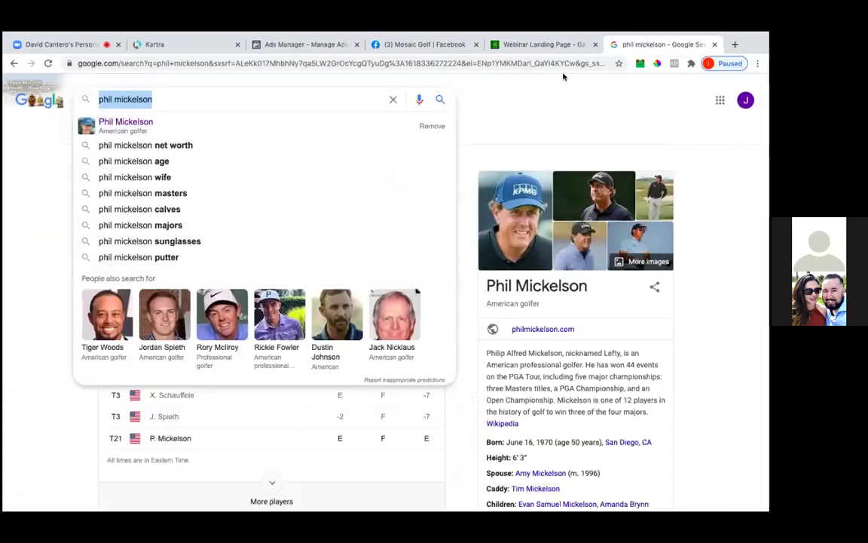
- Return to Ads Manager and look over the full lists of ad sets and campaigns
left_click(328, 43)
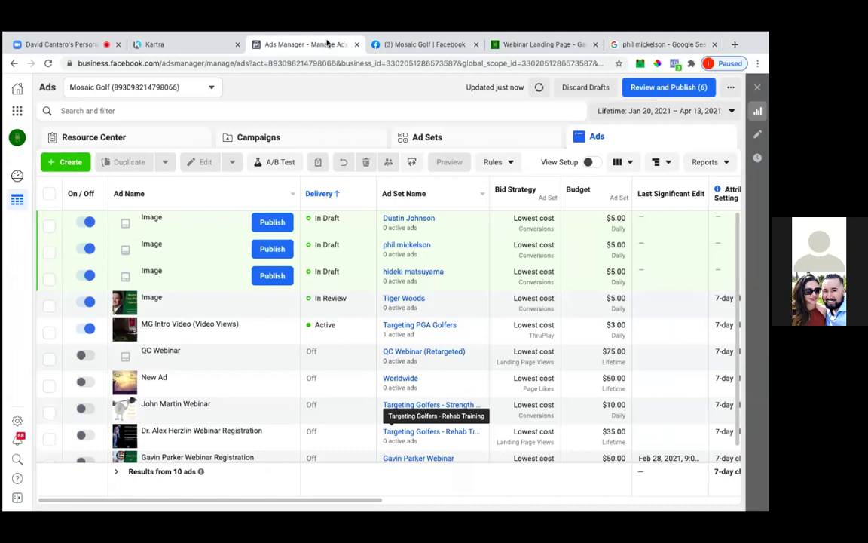
left_click(432, 138)
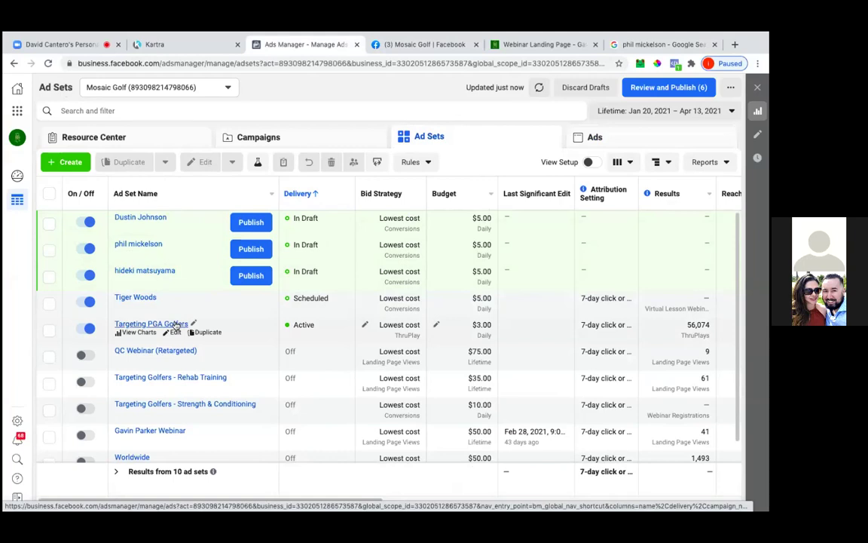
left_click(277, 139)
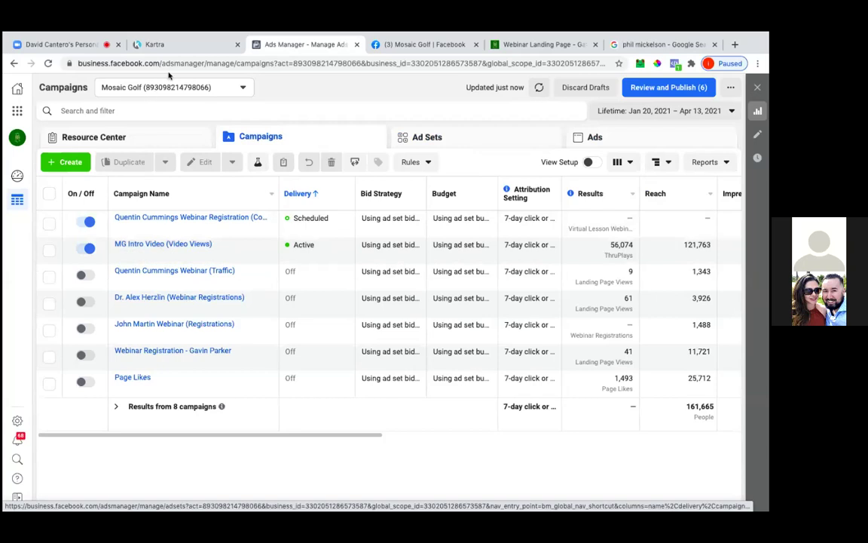
- Switch to Outlook, view the calendar's work week, and minimize the window
mouse_move(300, 494)
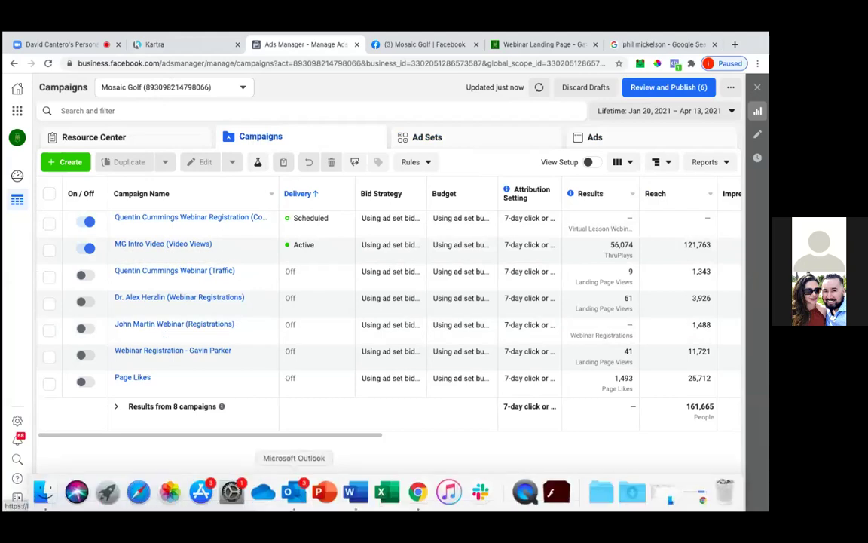
left_click(300, 494)
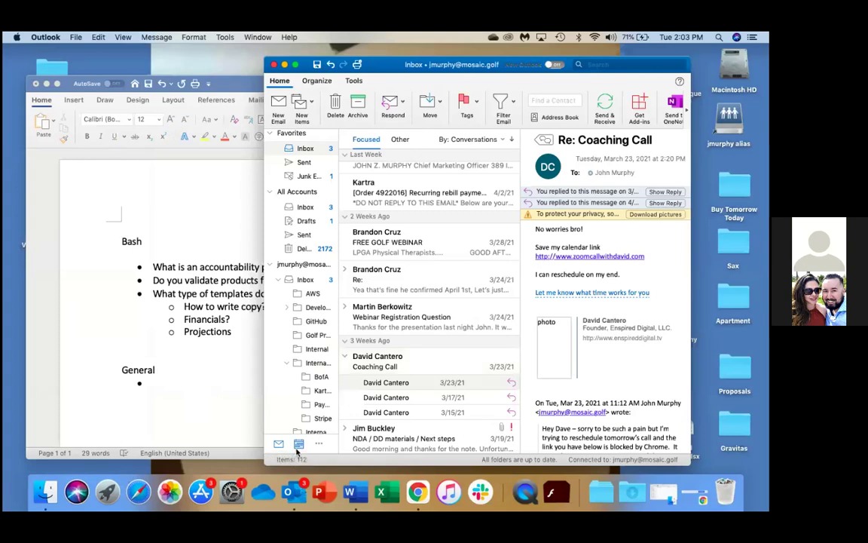
left_click(299, 445)
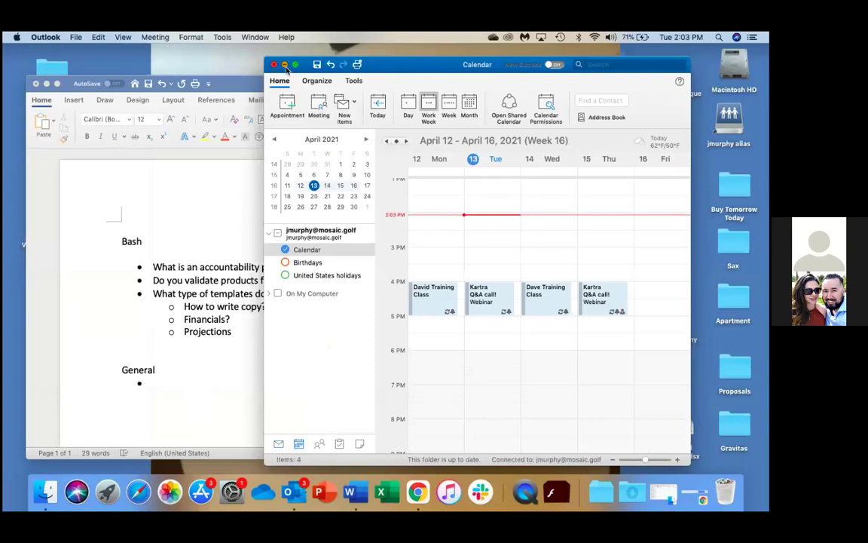
key("super+m")
- Switch back to Chrome and bring up the Zoom meeting page
left_click(402, 493)
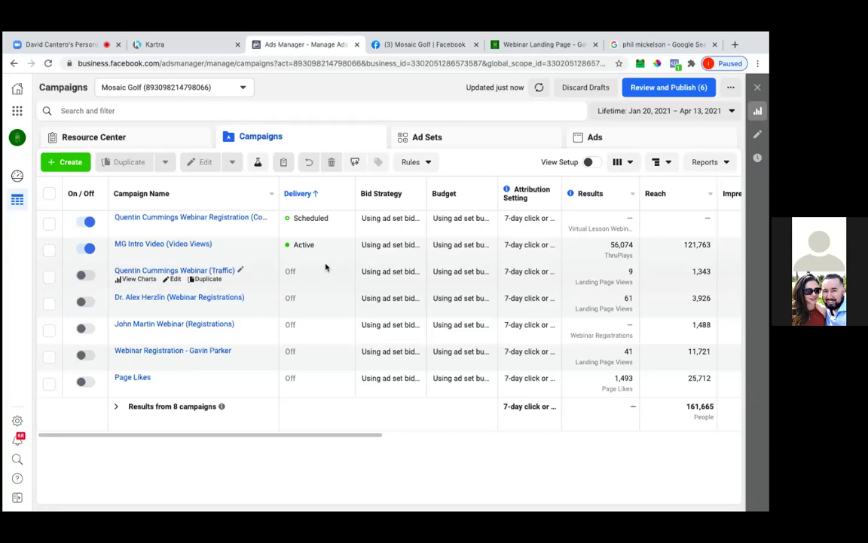
left_click(65, 46)
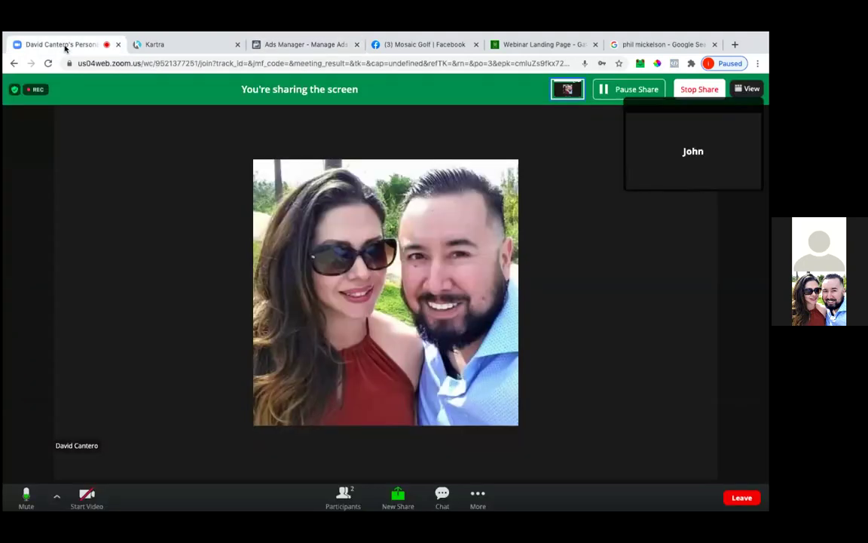